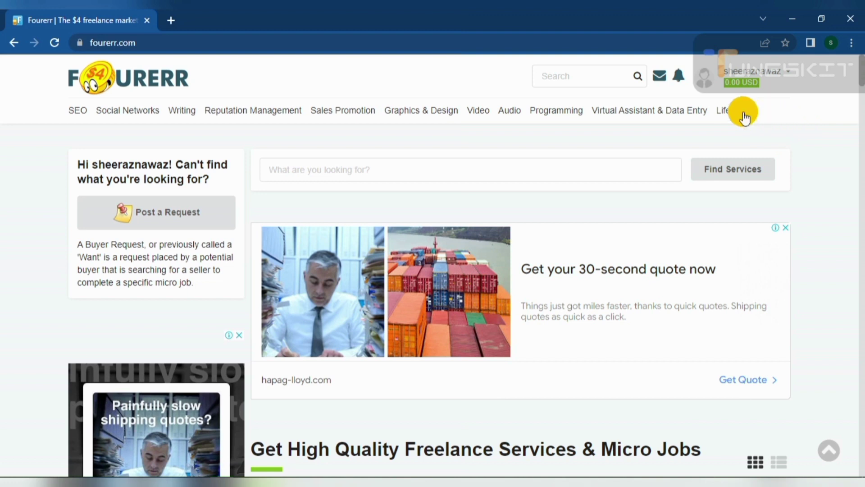
Open the form for posting a new job from the account's job options
mouse_move(783, 77)
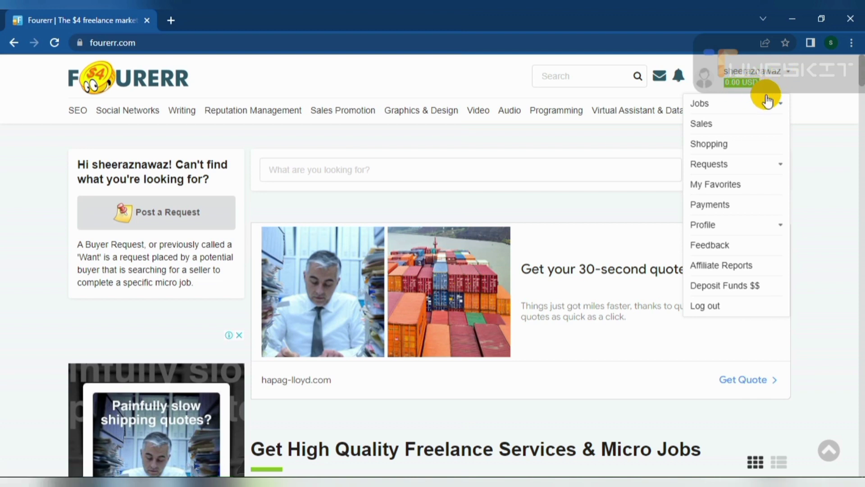
click(748, 109)
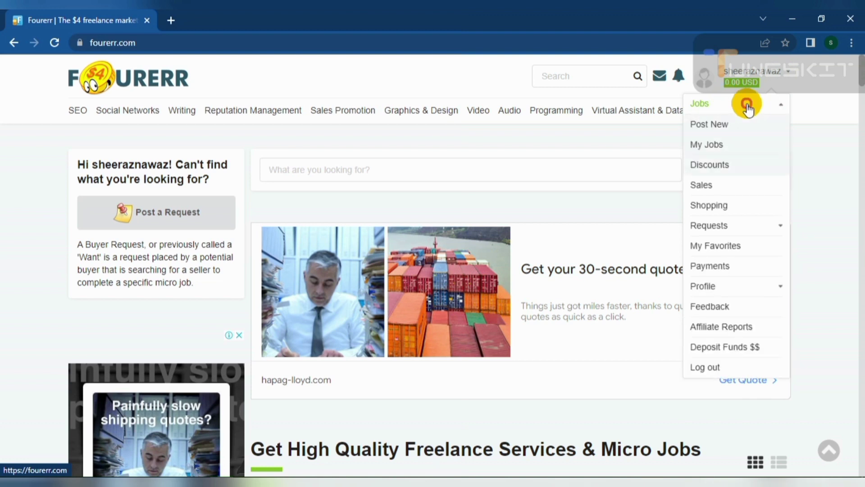
click(715, 130)
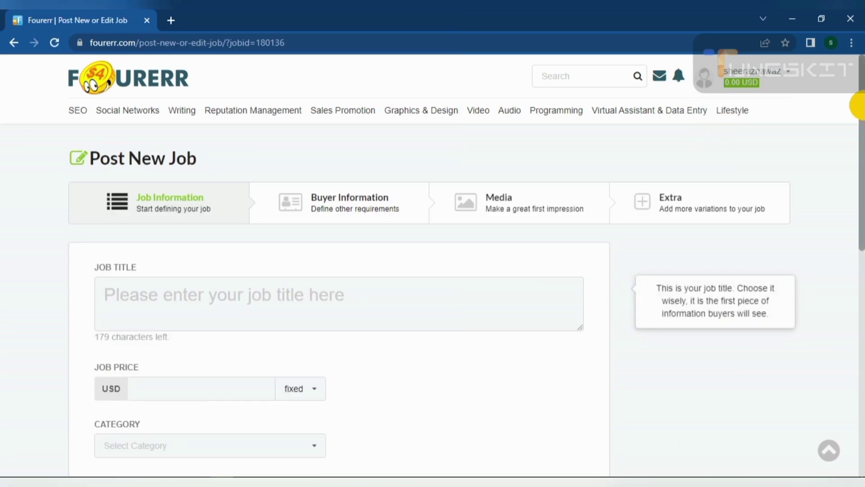
Switch to the Packages note in Notepad and copy its first line, the Instagram/Square flyers/poster offer
mouse_move(856, 118)
mouse_down()
mouse_move(859, 351)
mouse_move(861, 126)
mouse_up()
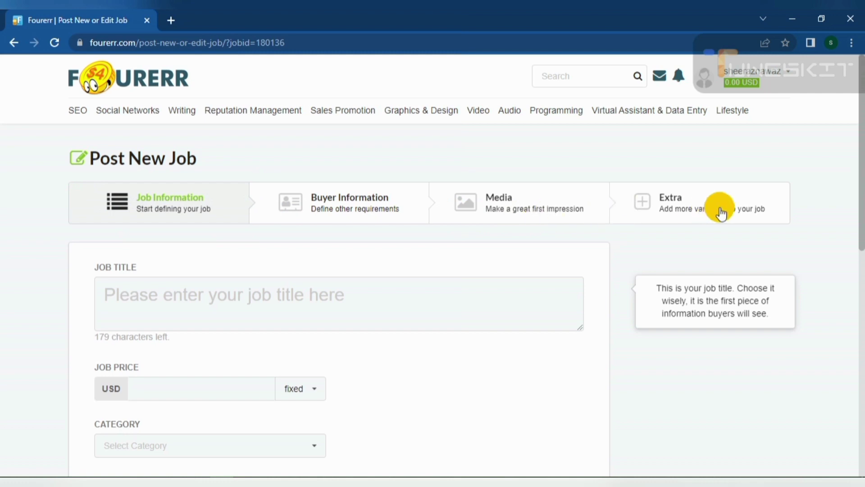
scroll(858, 180, down, 2)
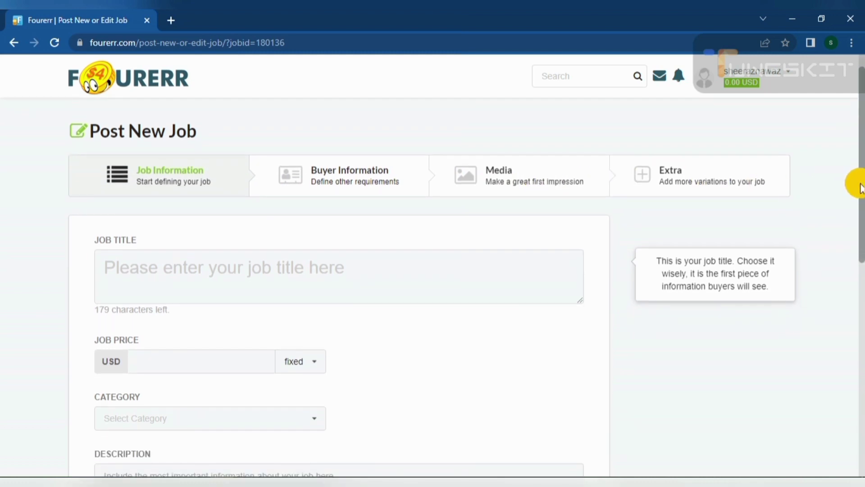
drag(861, 191, 860, 228)
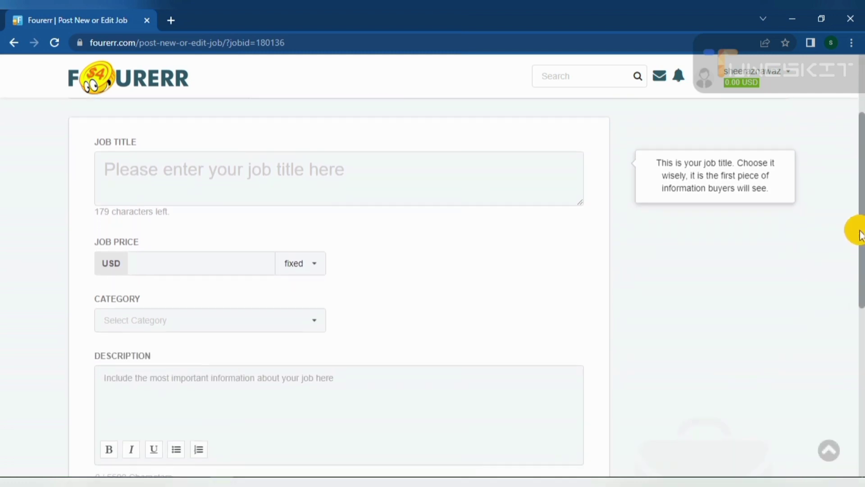
click(489, 182)
mouse_move(313, 366)
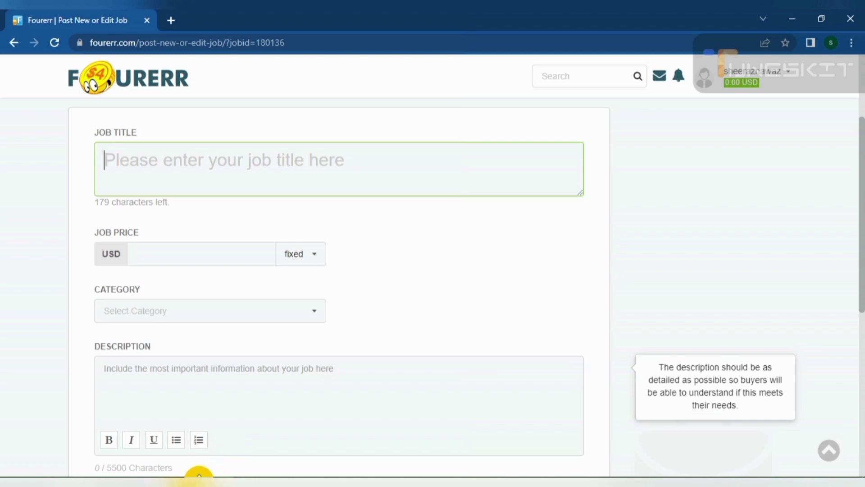
click(199, 476)
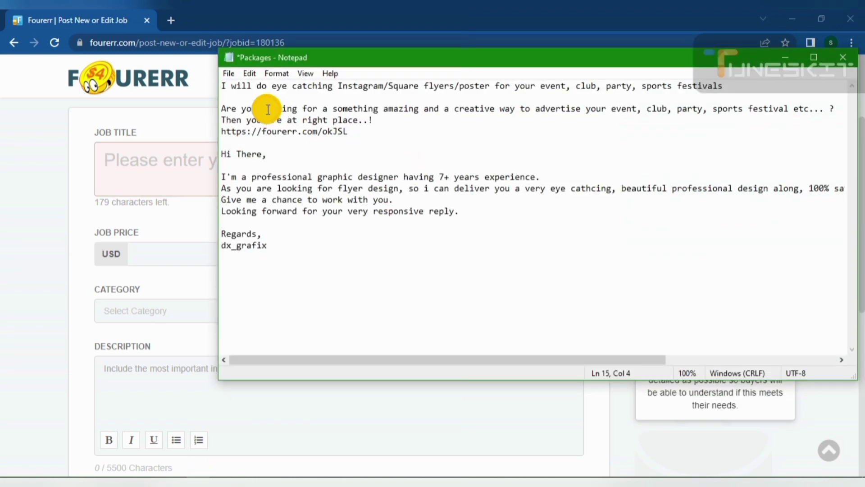
drag(226, 86, 675, 100)
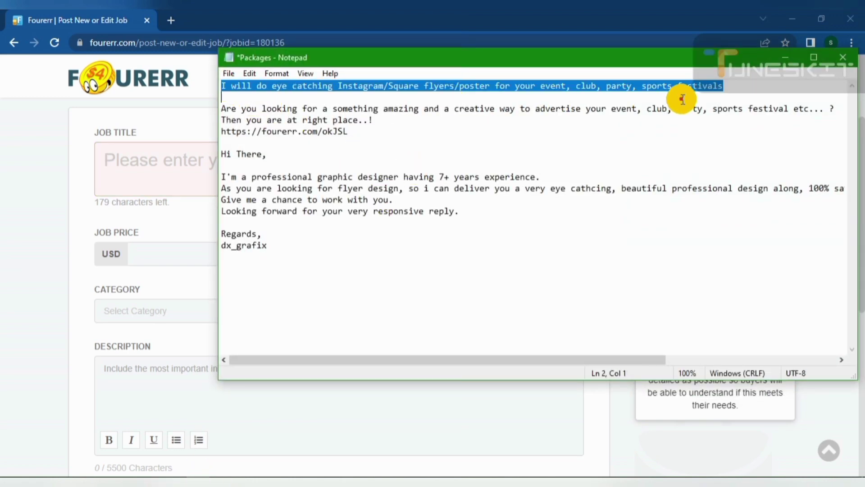
Back in the job form, enter the title "I will do eye catching Instagram/Square flyers/poster for your event, club, party, sports festivals"
click(785, 57)
click(453, 149)
text(I will do eye catching Instagram/Square flyers/poster for your event, club, party, sports, festivals)
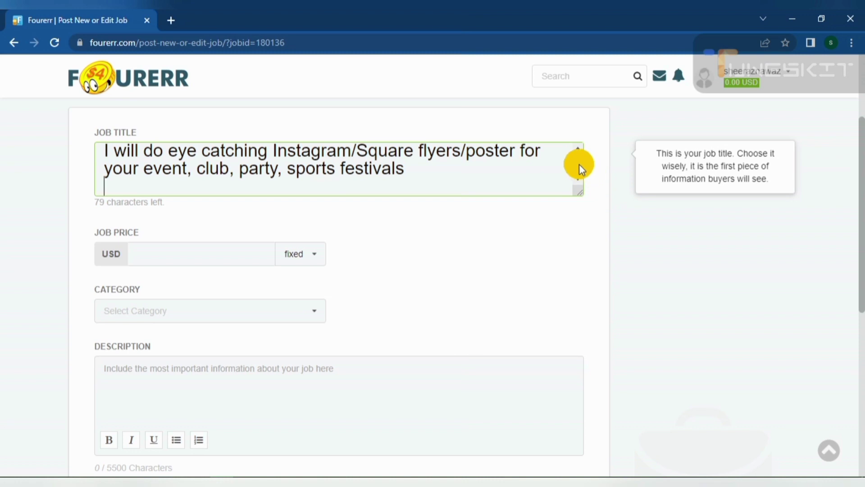
scroll(579, 163, up, 1)
scroll(579, 158, down, 1)
scroll(580, 167, up, 1)
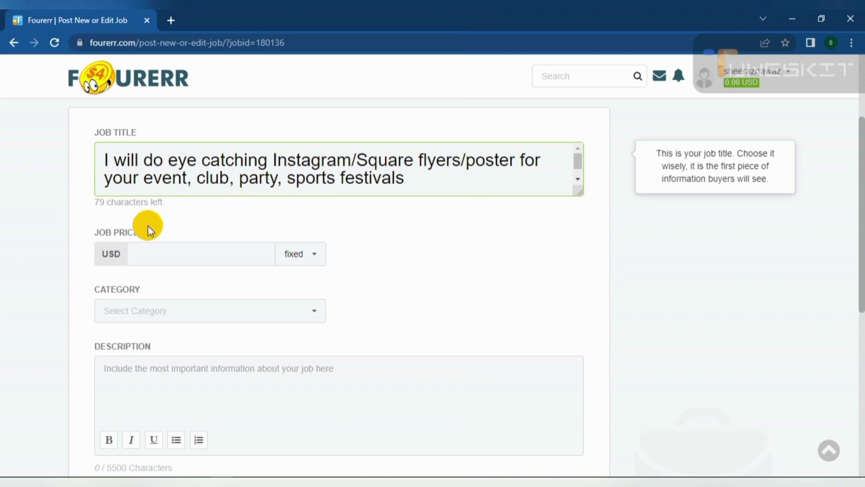
Set the fixed job price to 4 USD and the category to Graphics & Design
click(317, 266)
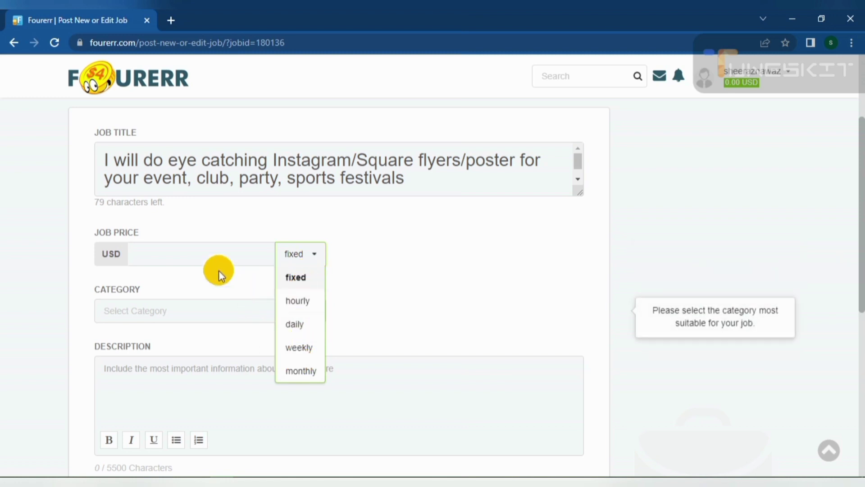
click(207, 257)
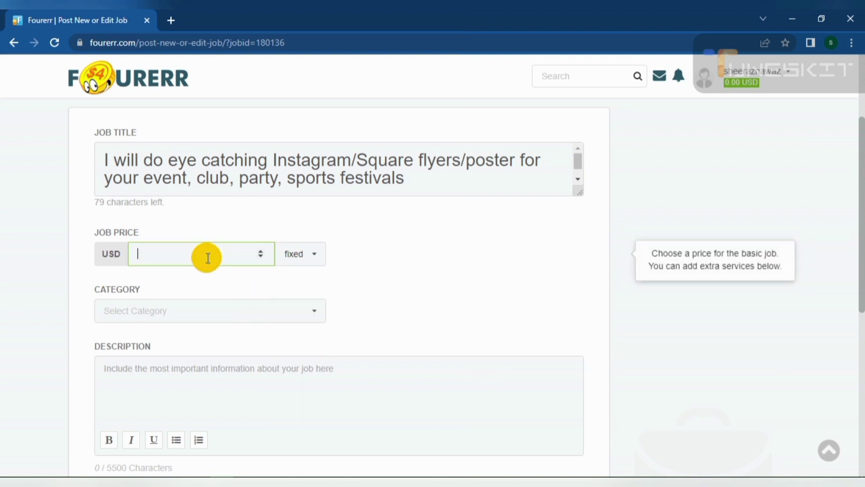
text(4)
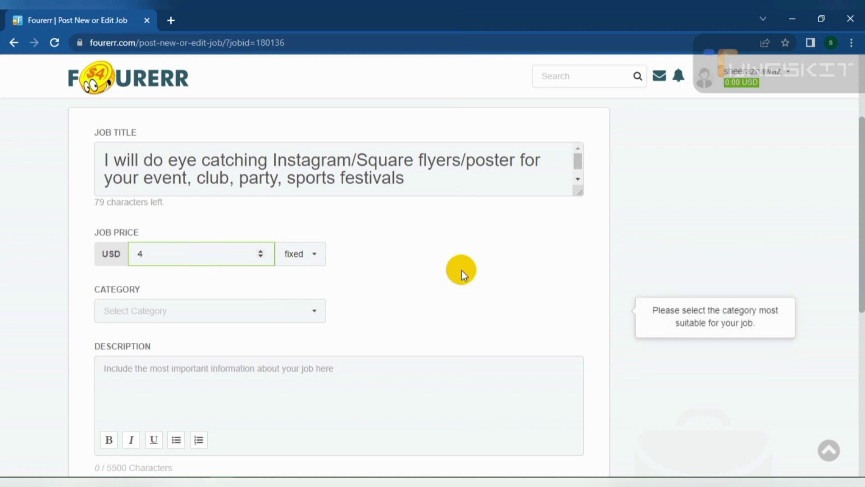
click(305, 305)
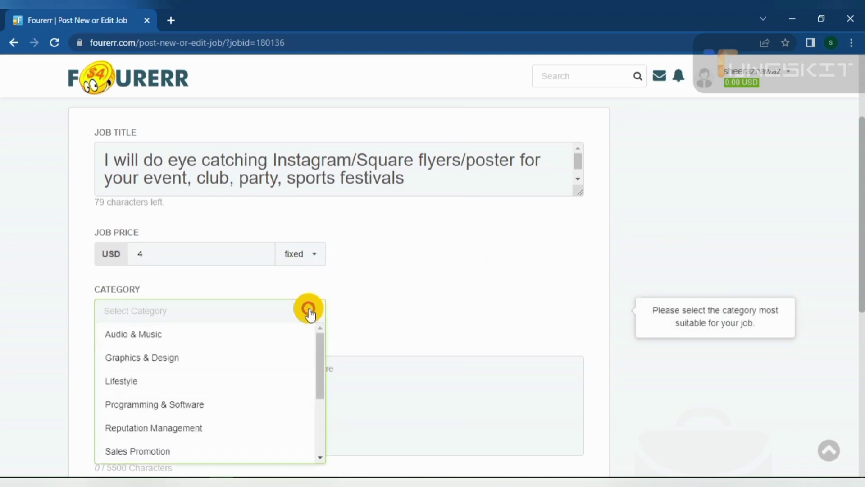
click(197, 358)
click(450, 332)
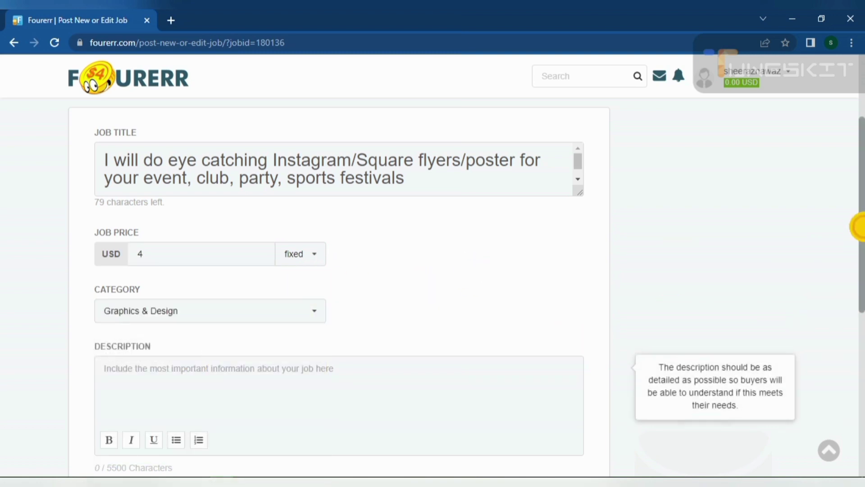
Copy the passage from "Are you looking for a something amazing" through the fourerr.com/okJSL link in the Packages note in Notepad
drag(861, 234, 862, 279)
click(451, 265)
click(295, 280)
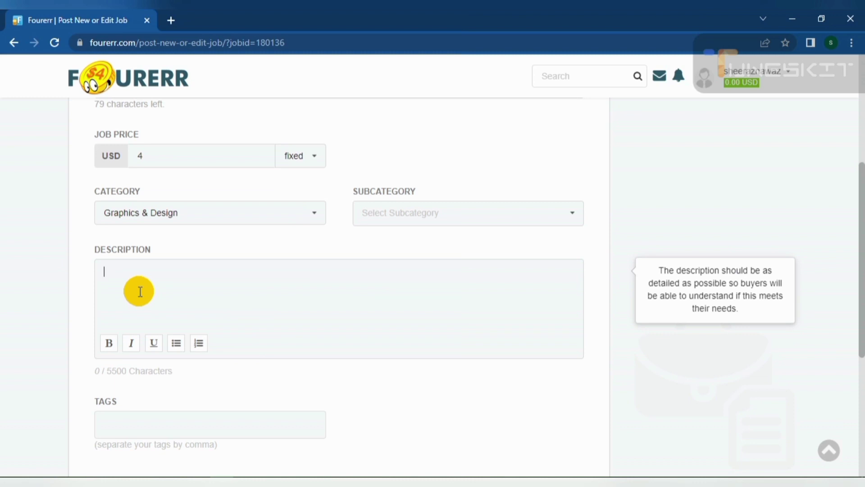
click(207, 432)
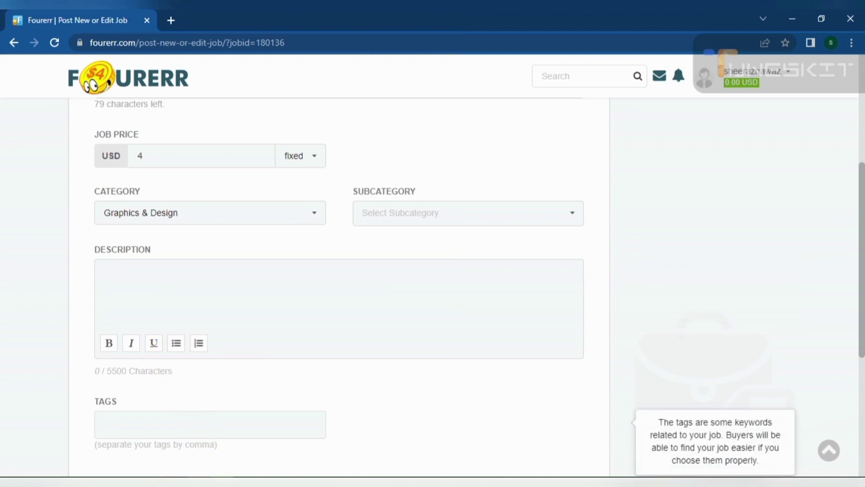
click(203, 481)
click(202, 481)
click(202, 481)
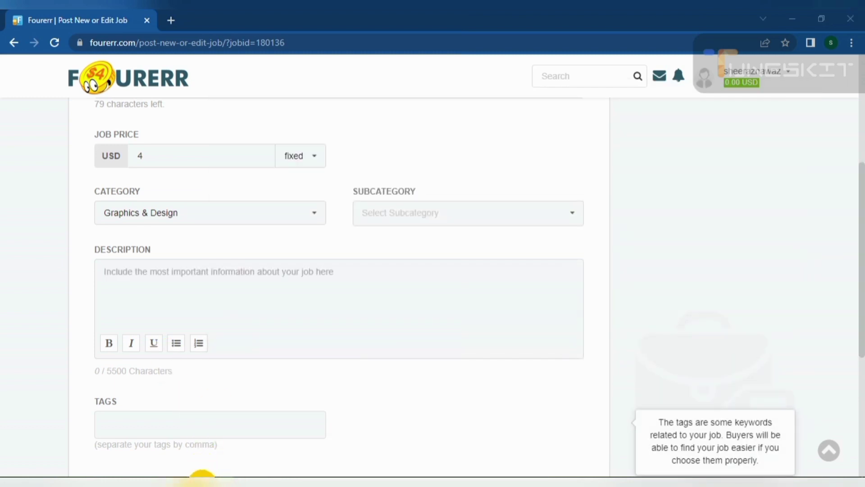
click(203, 481)
click(352, 129)
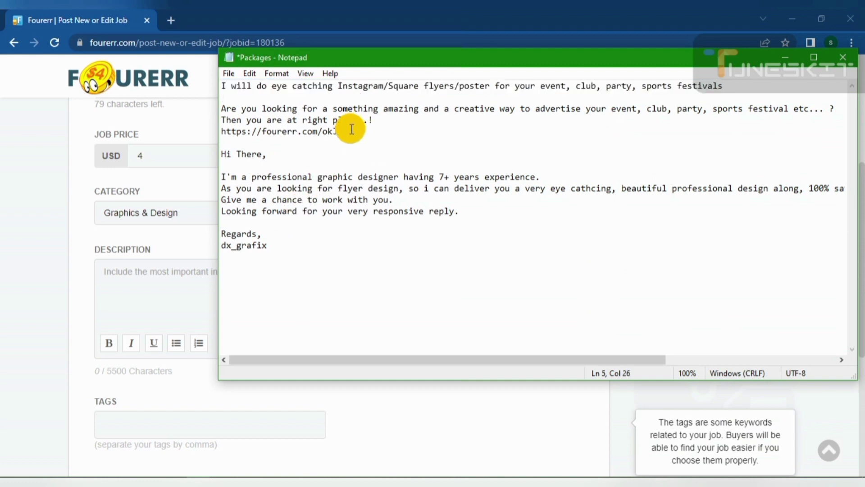
drag(352, 130, 222, 106)
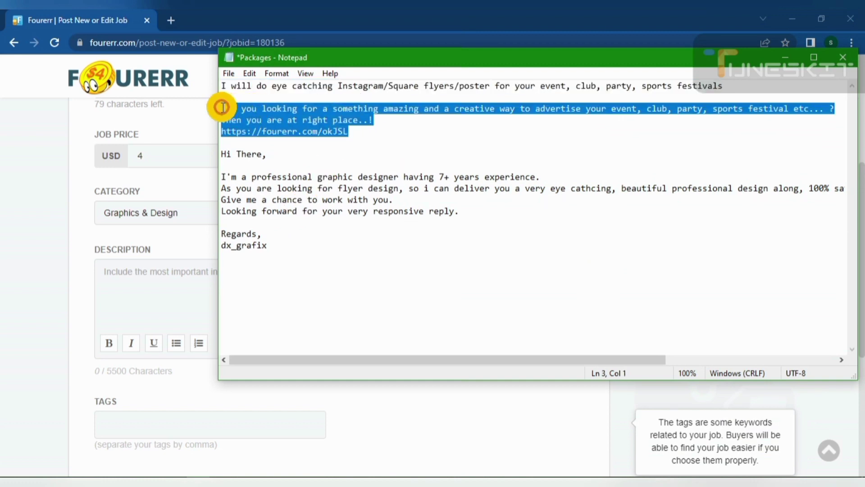
Return to the job form and paste the copied advertising text with its link into the description
click(785, 57)
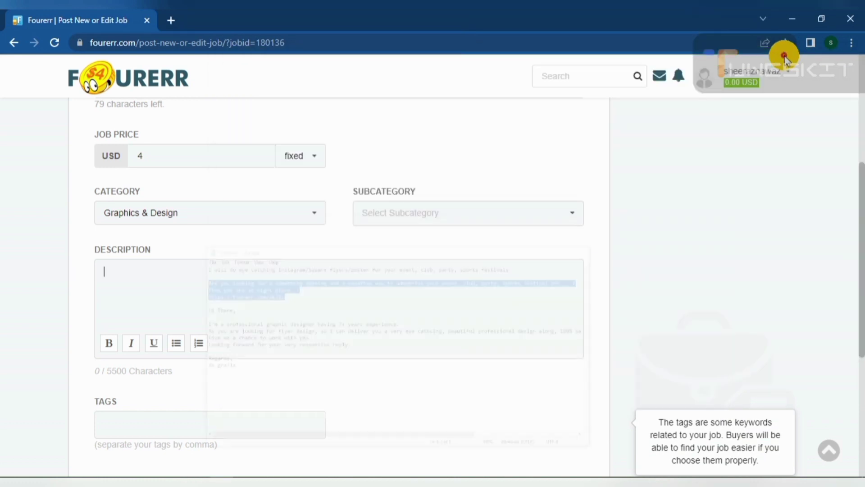
click(234, 280)
text(Are you looking for a something amazing and a creative way to advertise your event, club, party, sports festival etc... ? Then you are at right place..!https://fourerr.com/okJSL)
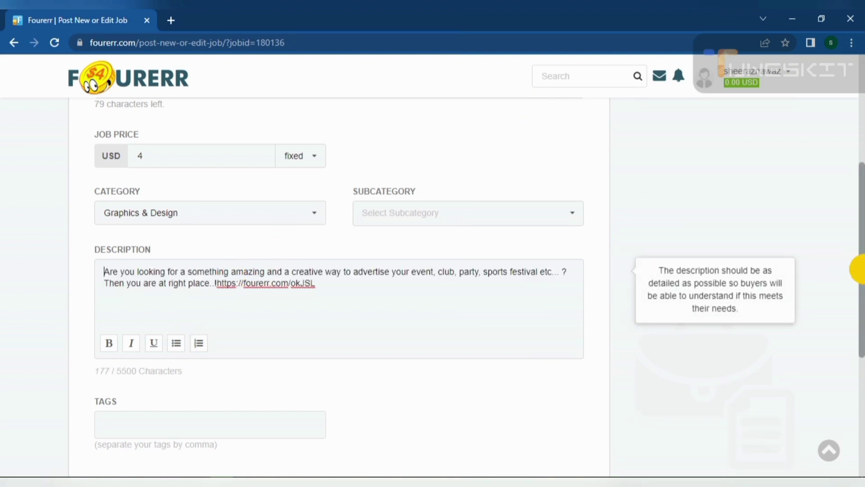
Add the tags flyer design, brochure, graphic design, party flyers and party invitations to the job
drag(858, 269, 855, 313)
click(266, 327)
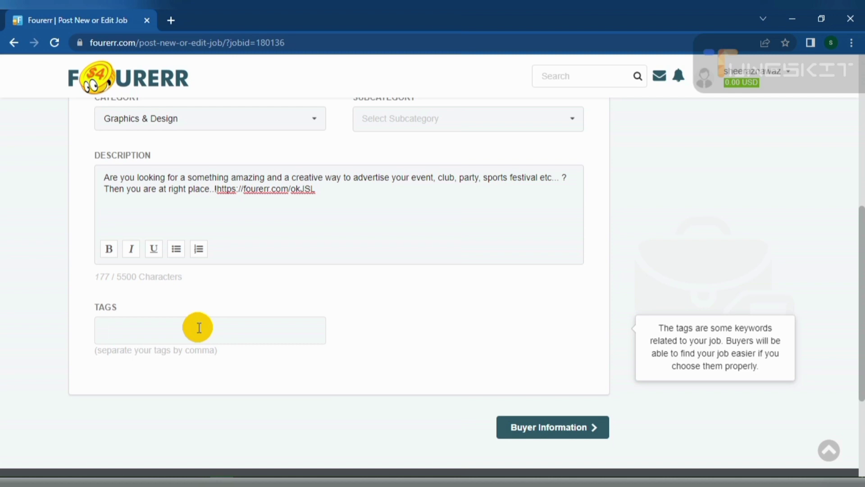
text(flyer design)
key(comma)
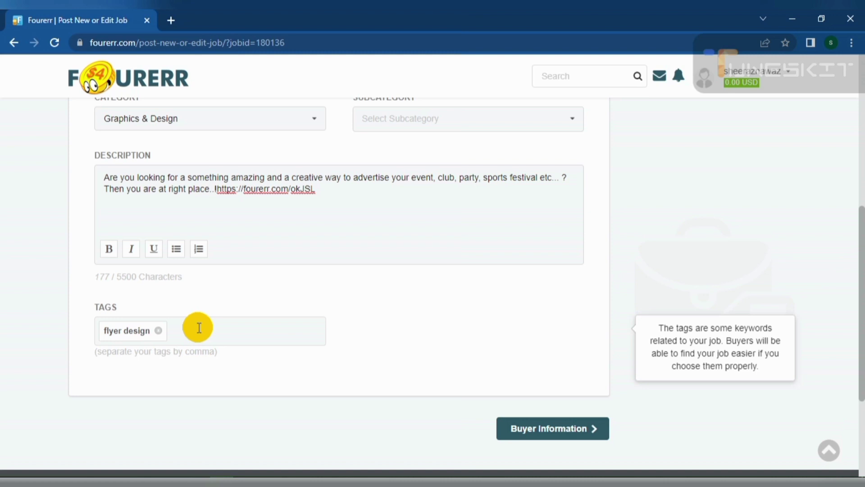
text(brochure)
key(comma)
text(g)
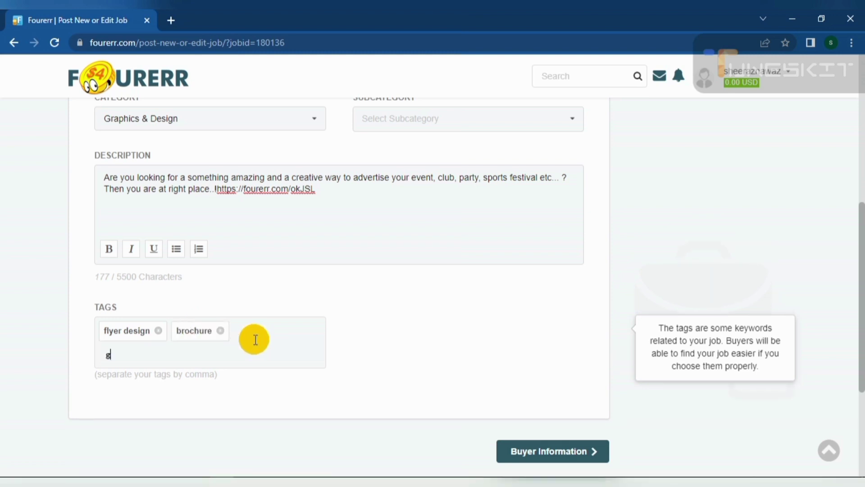
text(raphic design)
key(comma)
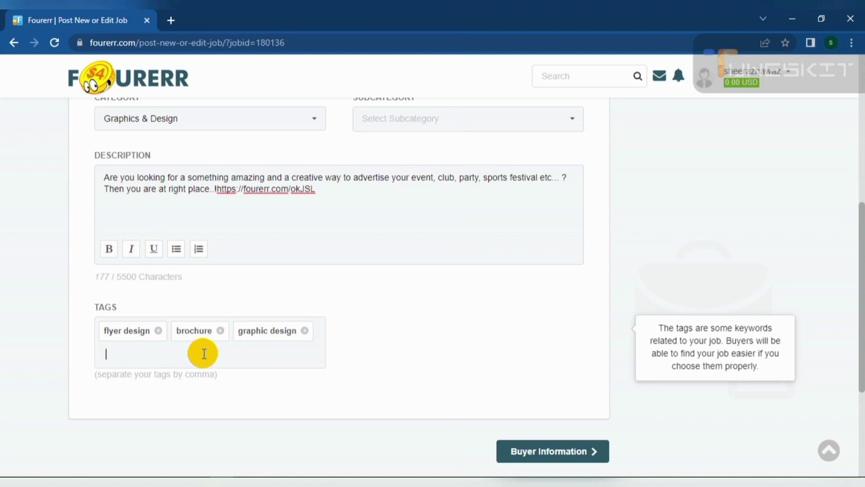
text(party flyers)
key(comma)
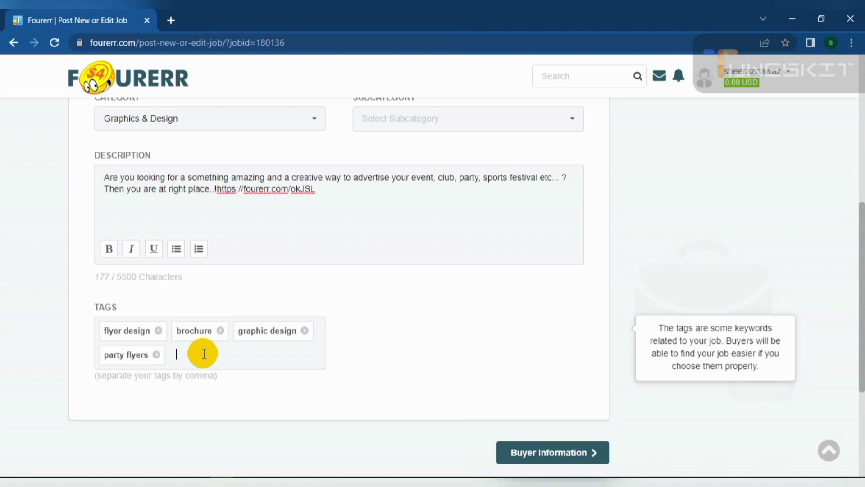
text(party invitations)
key(comma)
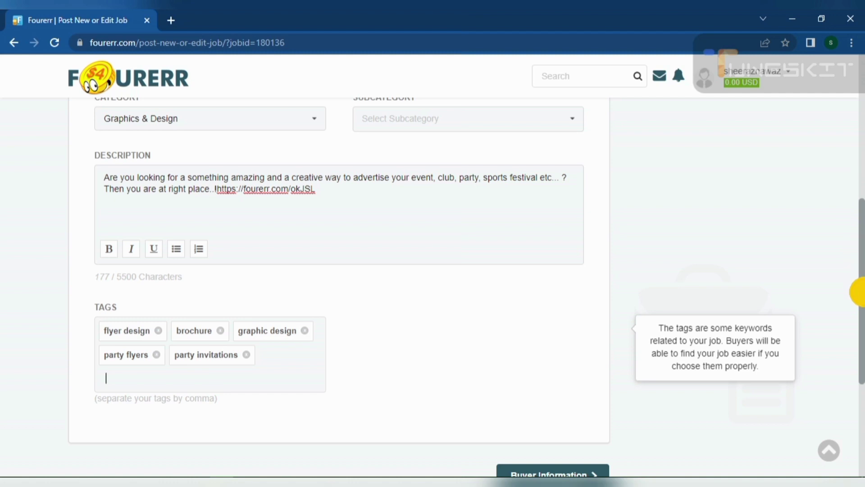
Continue to Buyer Information and enter the instructions "Respected Buyer, Kindly provide your all required content in text or JPG format. Thanks"
scroll(386, 227, down, 3)
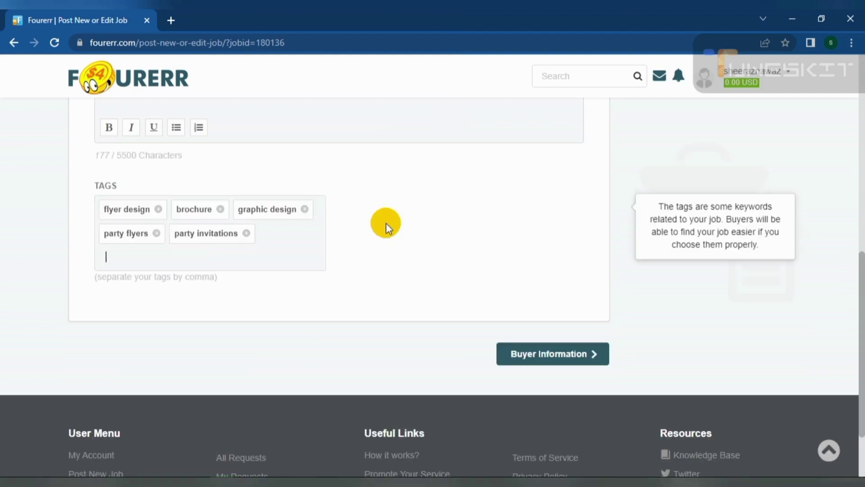
click(558, 352)
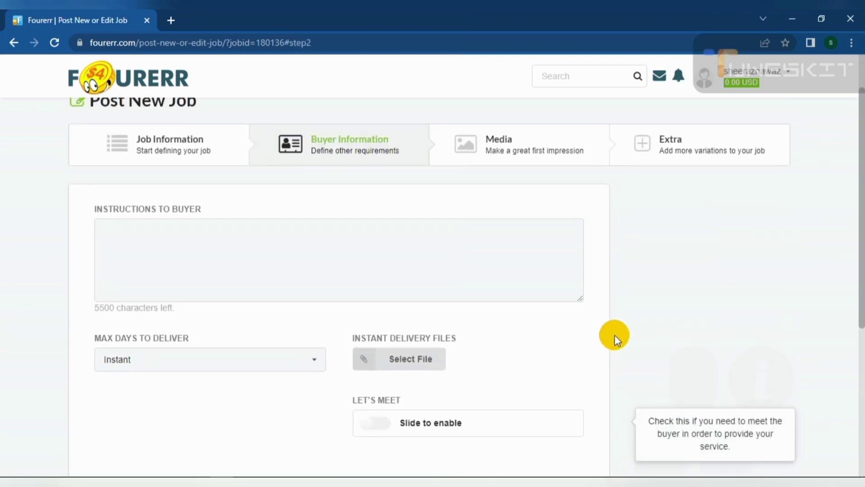
click(201, 258)
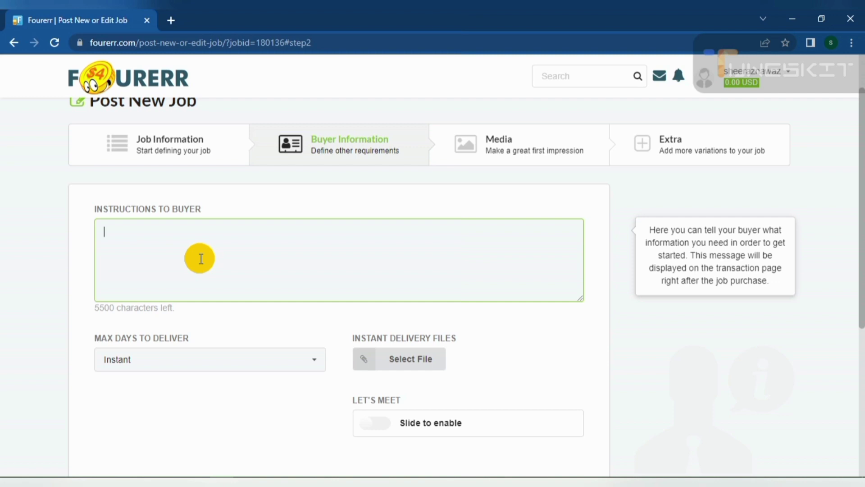
text(Respected Buyer,  Kindly provide your all required content in text or JPG format.  Thanks)
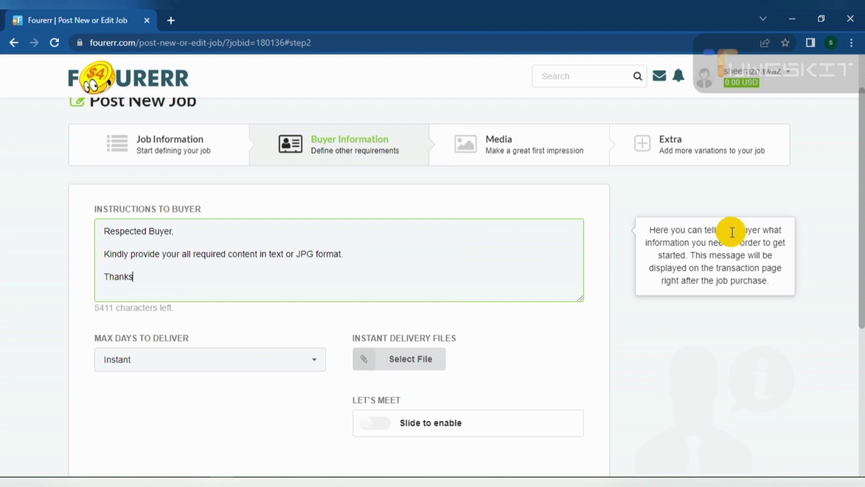
Complete Buyer Information with a maximum delivery time of 2 days and Let's Meet enabled, and continue to Media
drag(863, 199, 861, 230)
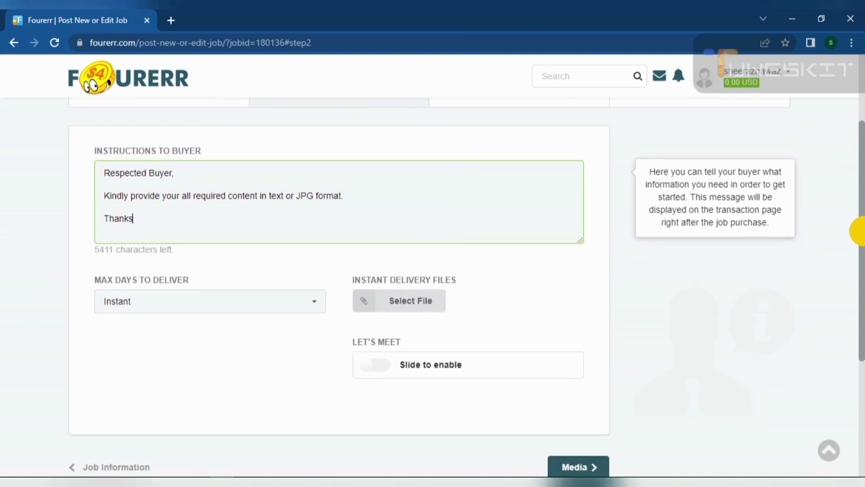
click(276, 301)
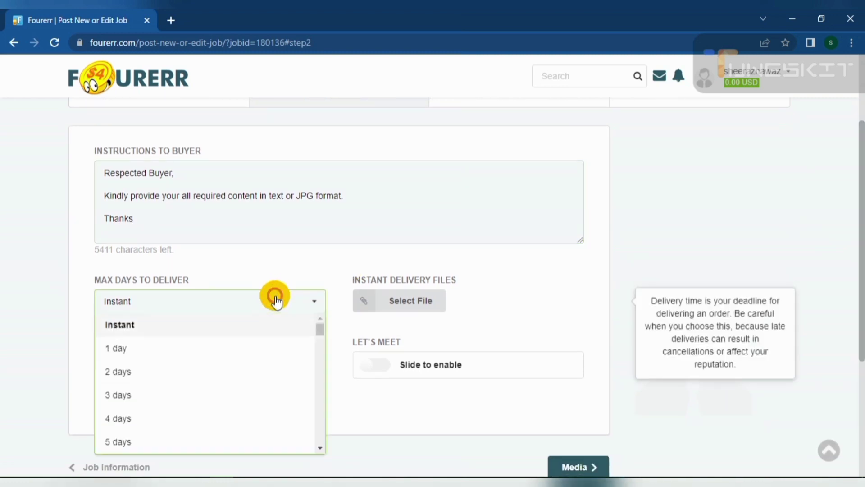
click(130, 373)
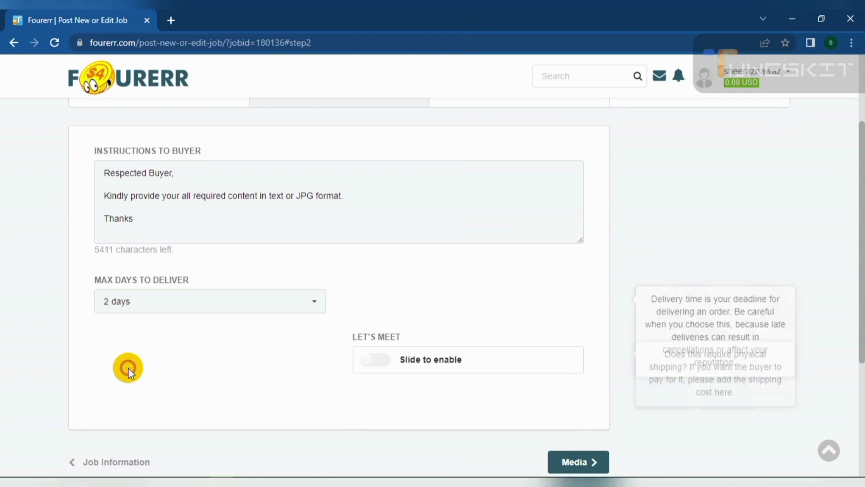
drag(863, 262, 863, 318)
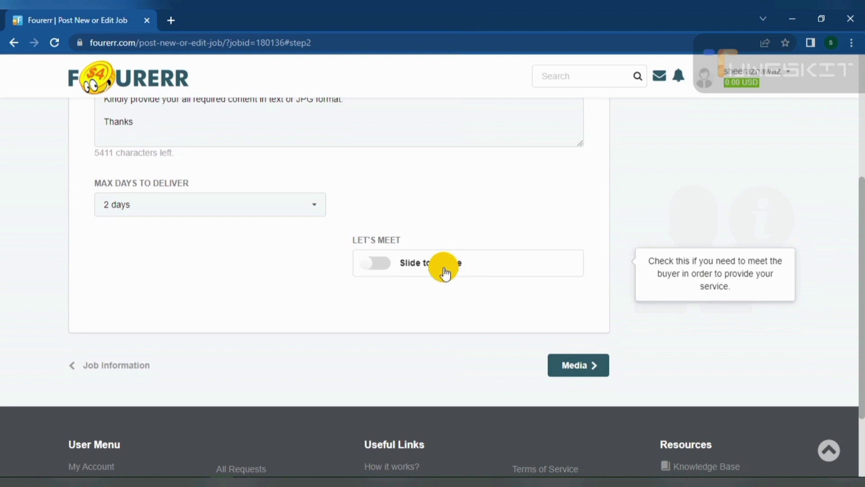
click(388, 269)
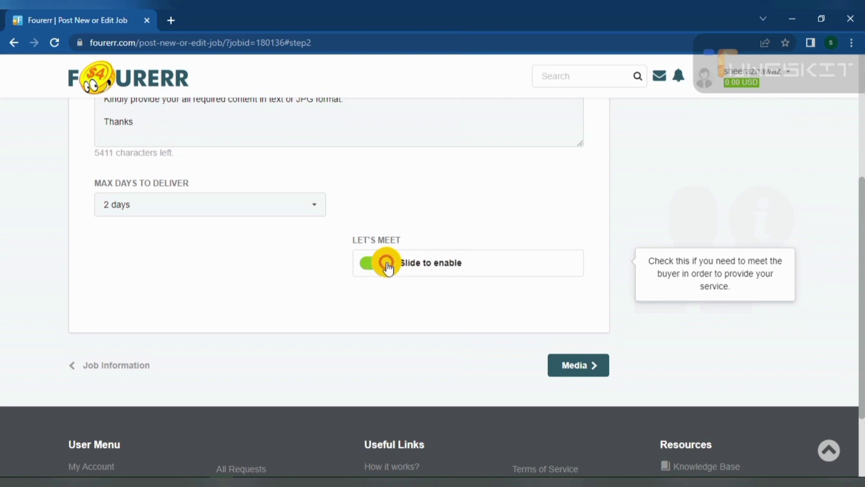
click(569, 365)
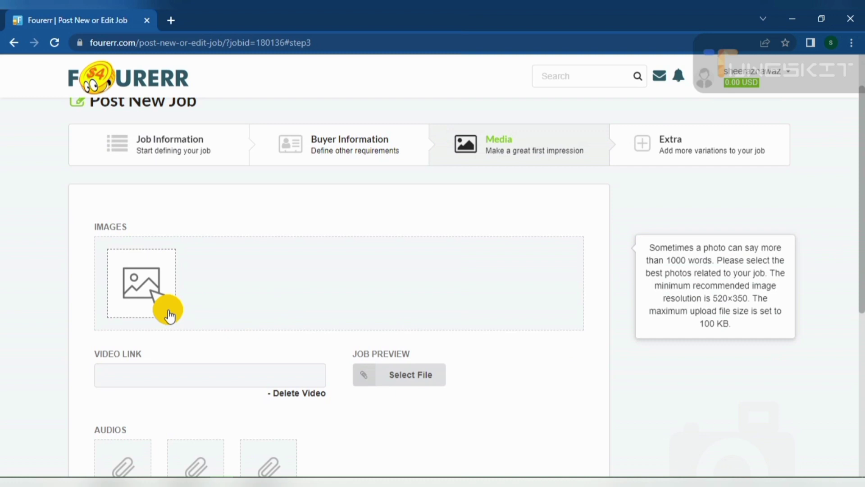
Upload the images Saturday Night Fever, Summer Breeze Night and 1-Ayo!!! from the Desktop to the job's Images area
click(149, 292)
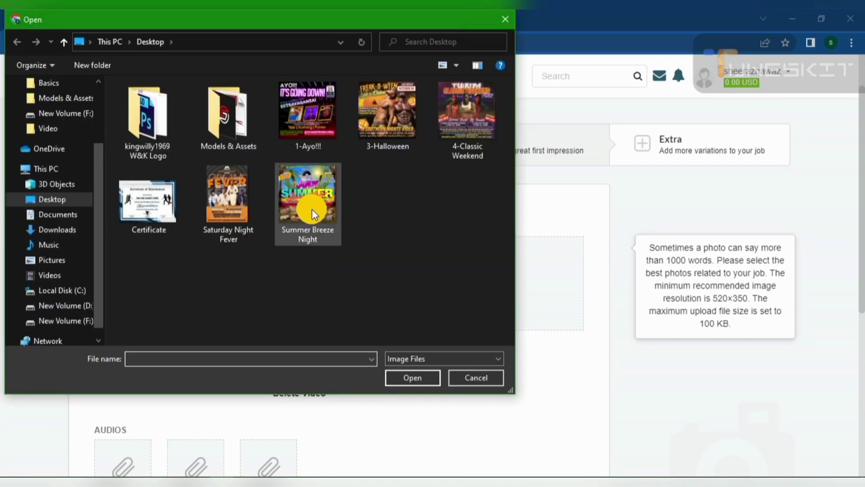
click(310, 205)
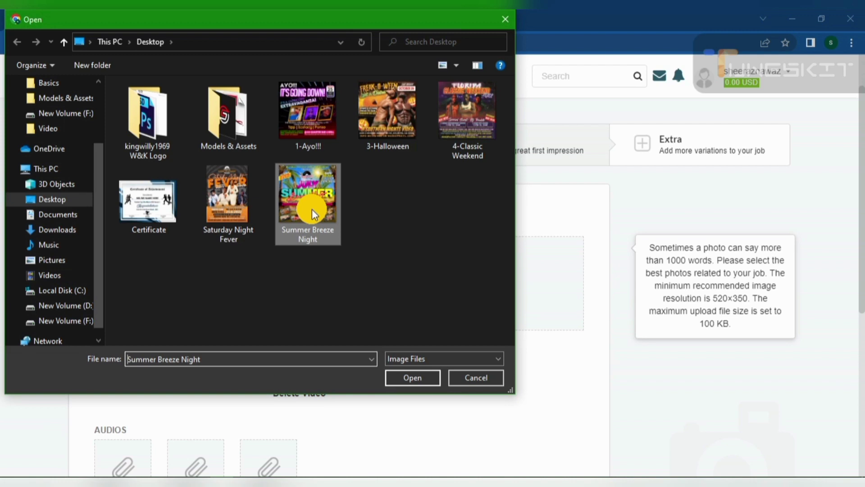
ctrl+click(243, 205)
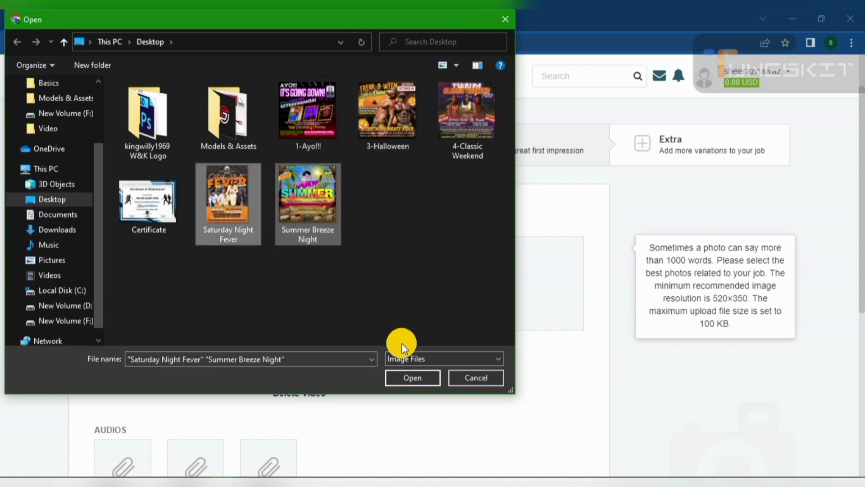
click(408, 380)
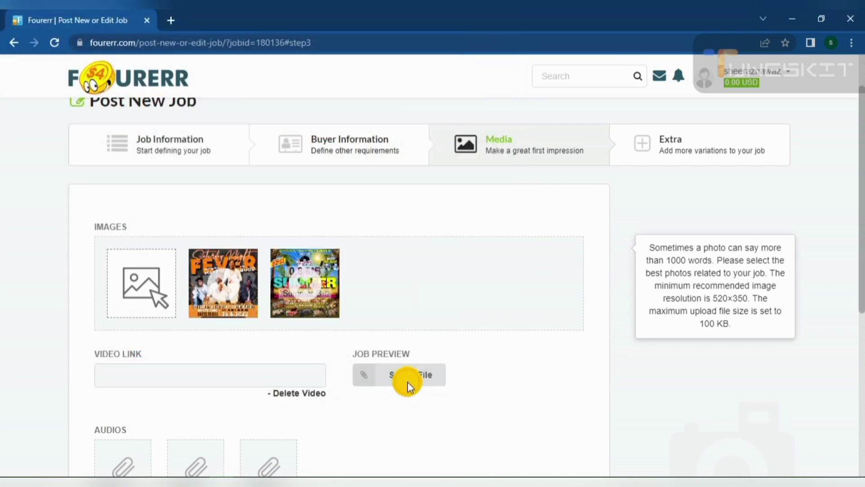
click(142, 293)
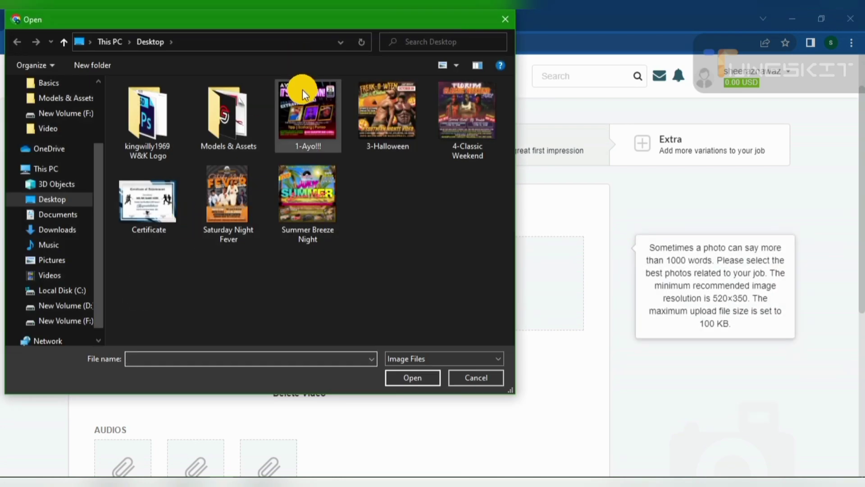
click(302, 89)
click(411, 377)
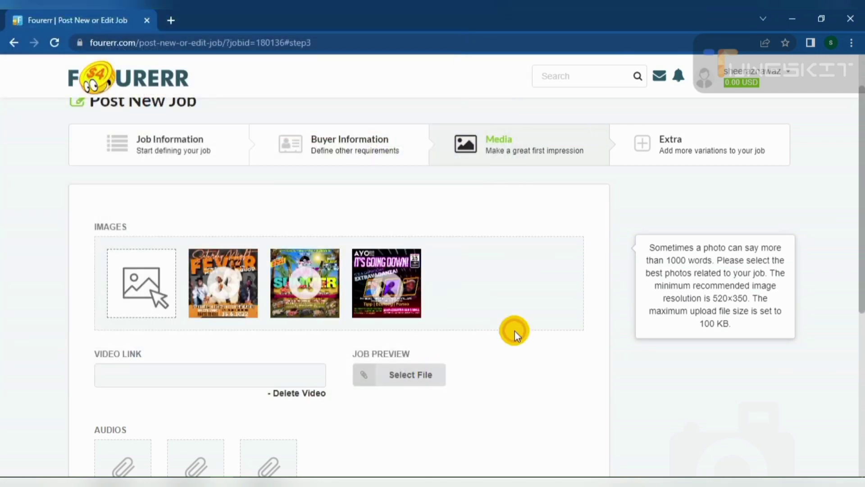
Attach the Summer Breeze Night image from the Desktop as the job preview file, leaving the video link empty
scroll(858, 198, down, 2)
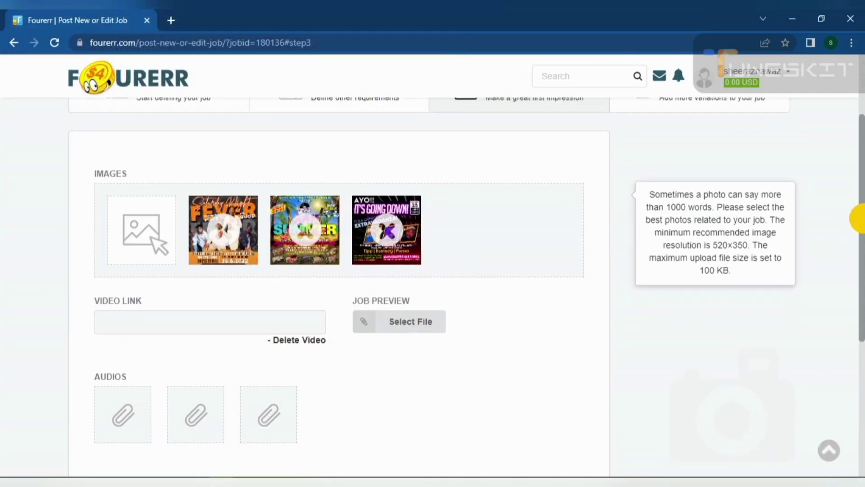
mouse_move(210, 284)
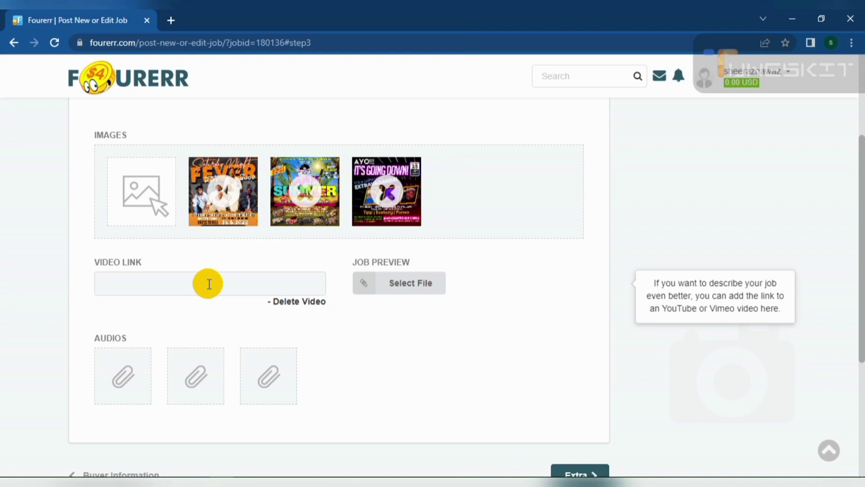
click(401, 296)
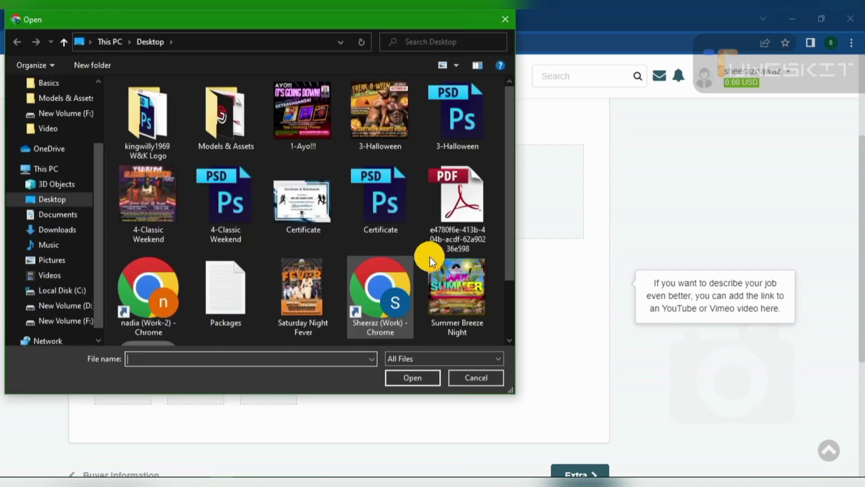
drag(512, 226, 506, 280)
click(459, 245)
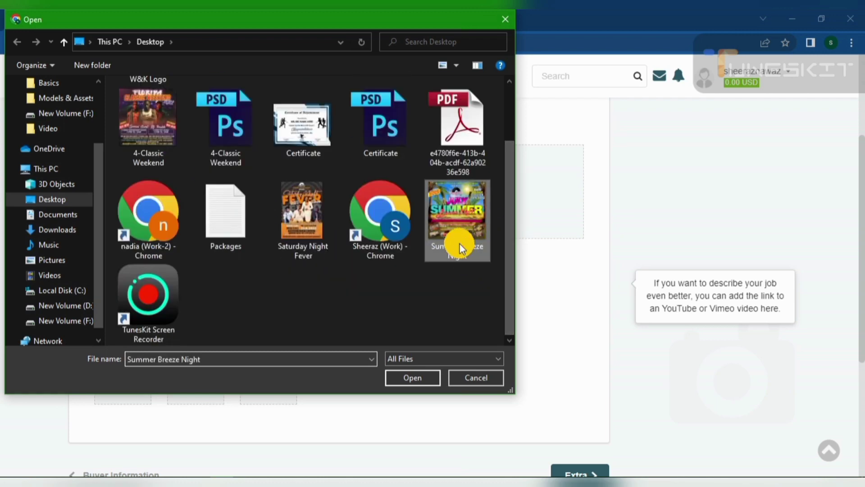
click(429, 379)
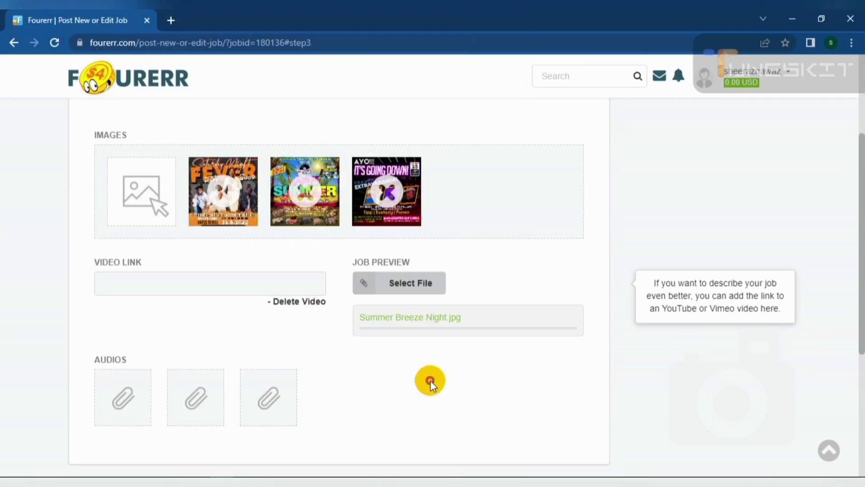
Continue to Extra and enable Extra Fast Delivery at a price of 4 USD with a maximum of 1 day
drag(864, 256, 860, 321)
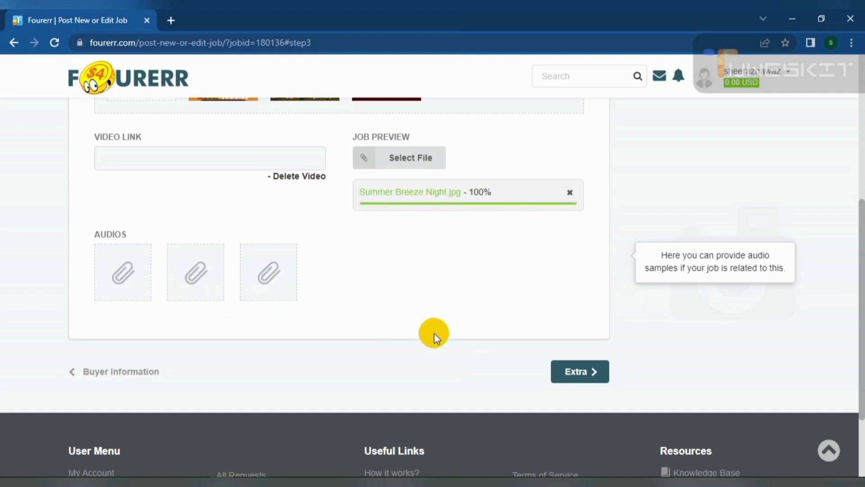
click(571, 381)
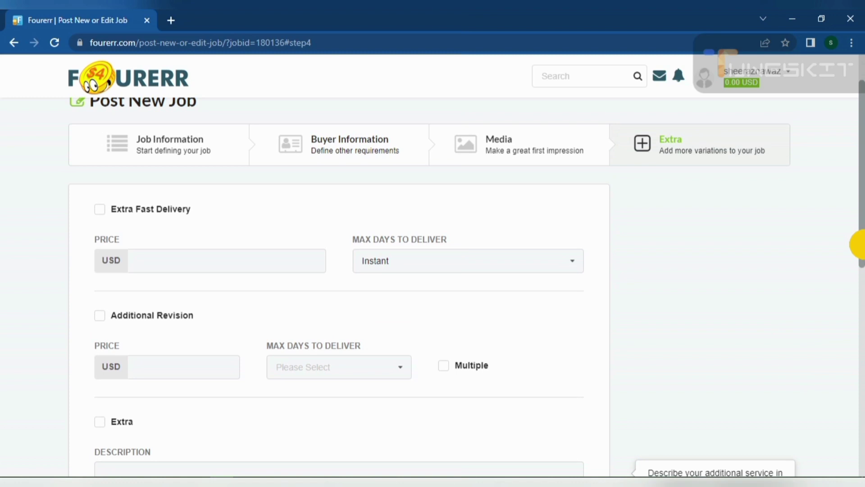
click(99, 210)
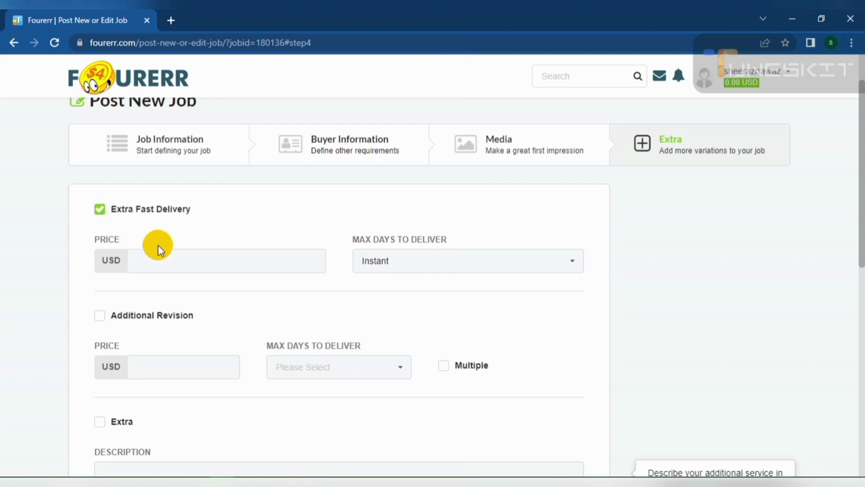
click(285, 258)
text(4)
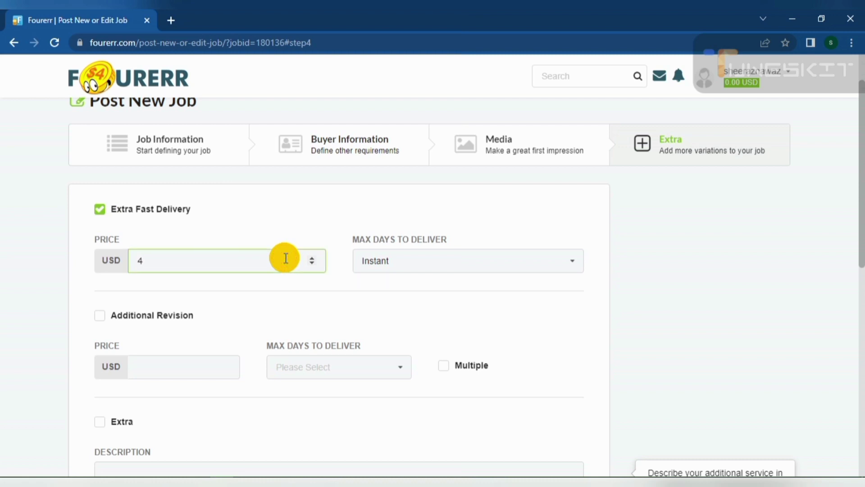
click(568, 261)
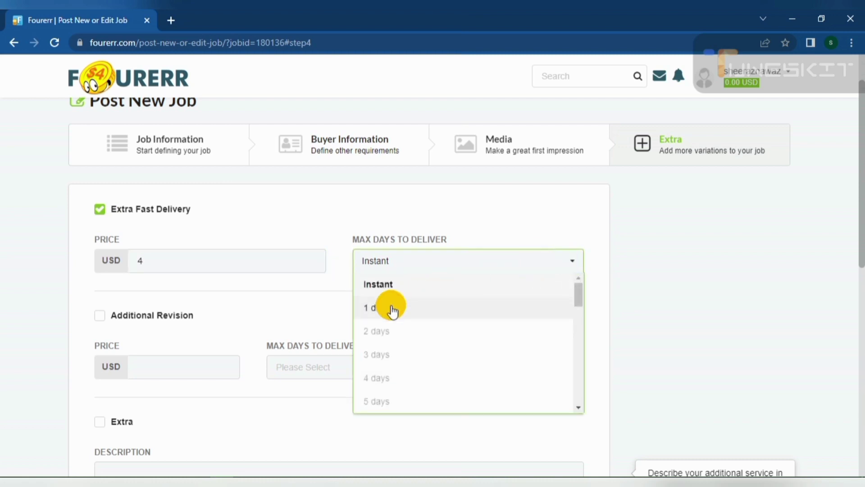
click(392, 310)
Try to publish the job with Extra Fast Delivery as its only extra
scroll(847, 246, down, 2)
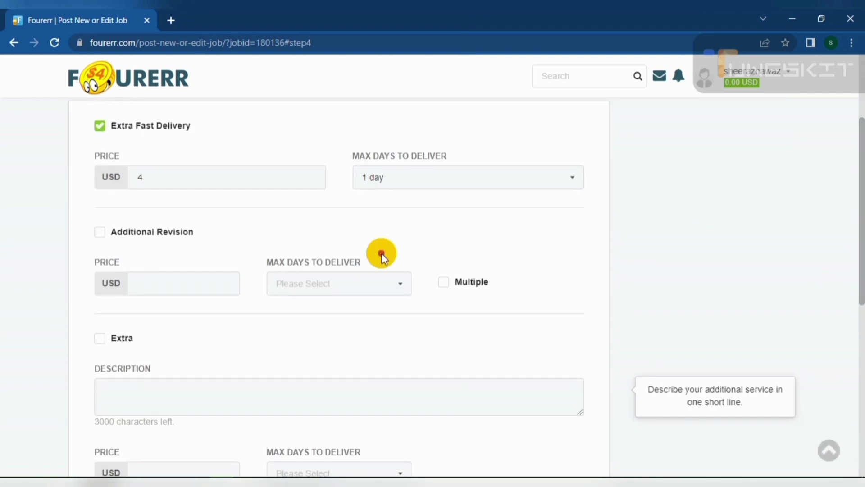
click(98, 233)
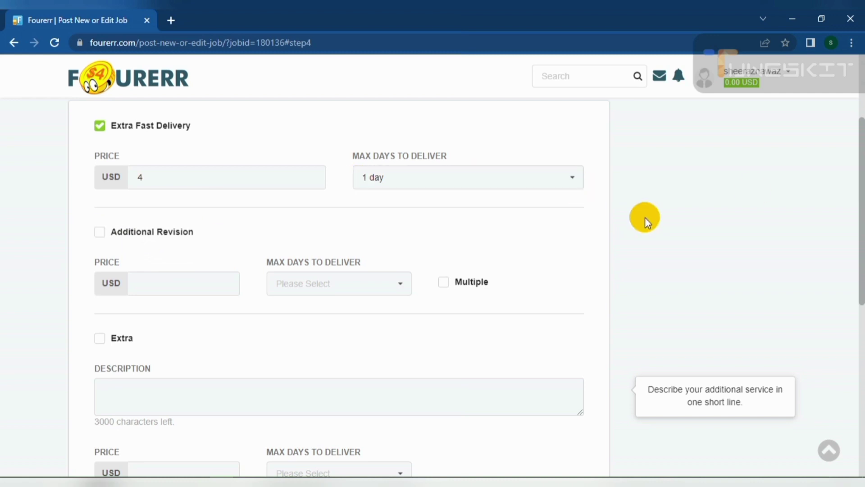
drag(864, 196, 862, 234)
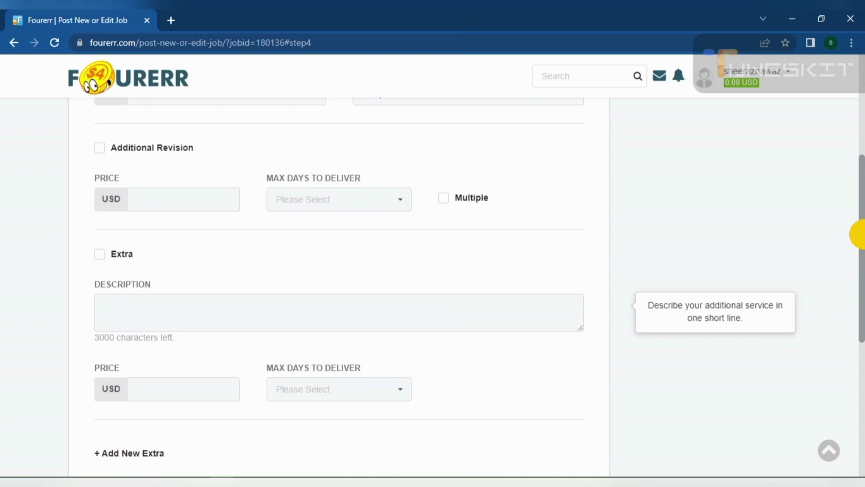
drag(863, 234, 862, 261)
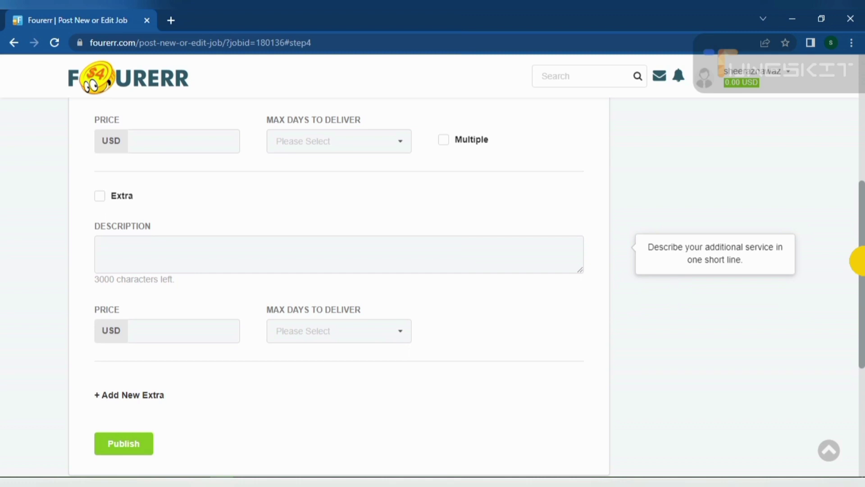
drag(863, 261, 863, 272)
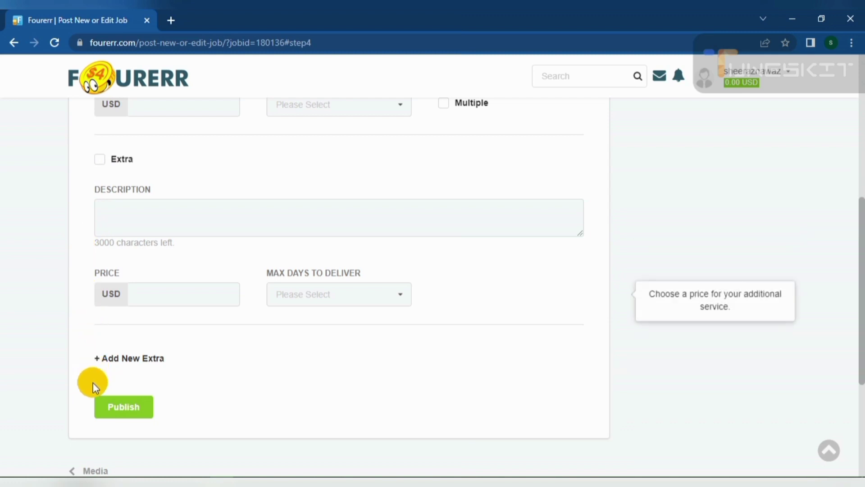
click(119, 408)
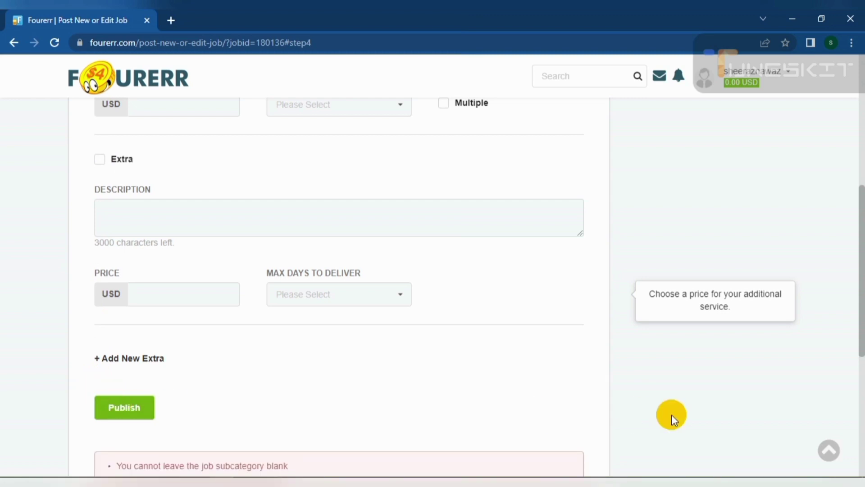
drag(859, 319, 861, 358)
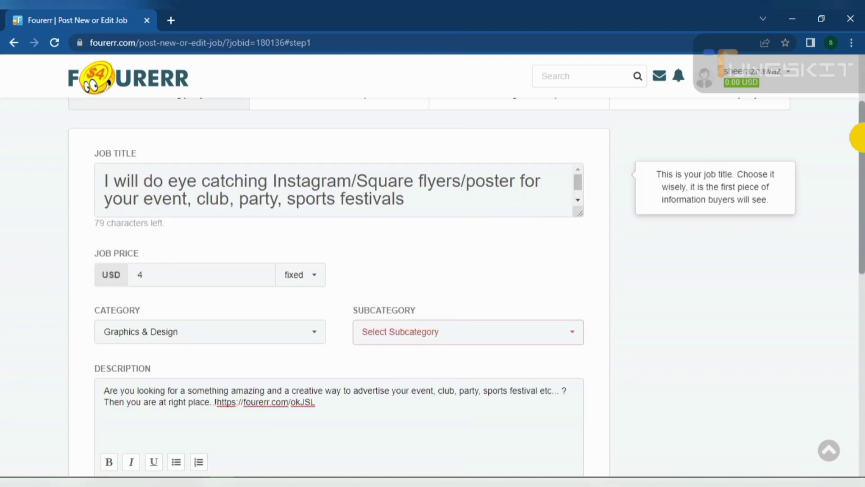
In Job Information, set the subcategory to Business Card, Postcard, Flyer Design
drag(860, 139, 860, 158)
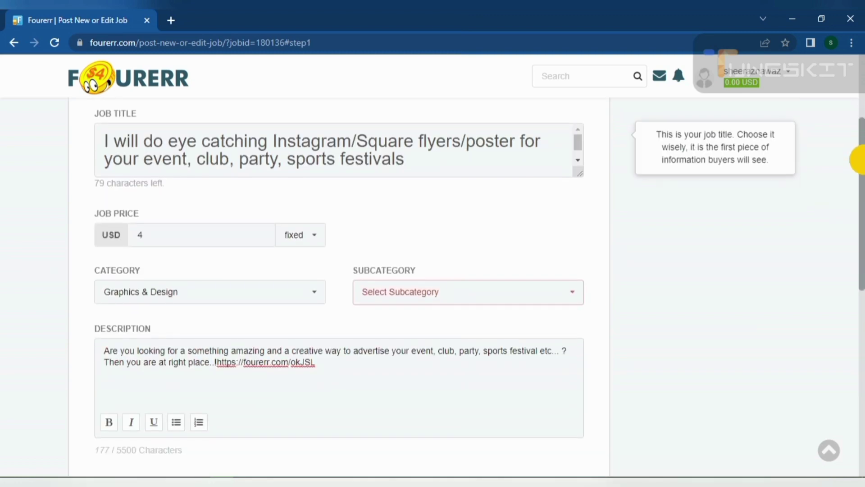
click(555, 296)
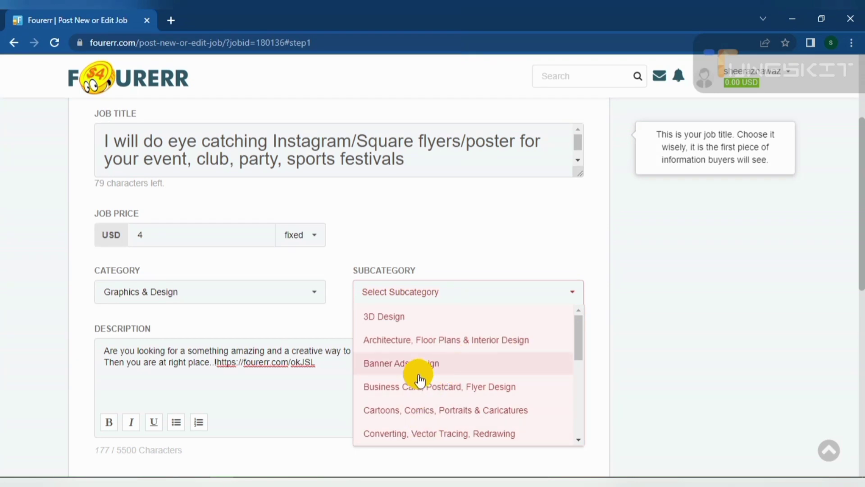
click(451, 395)
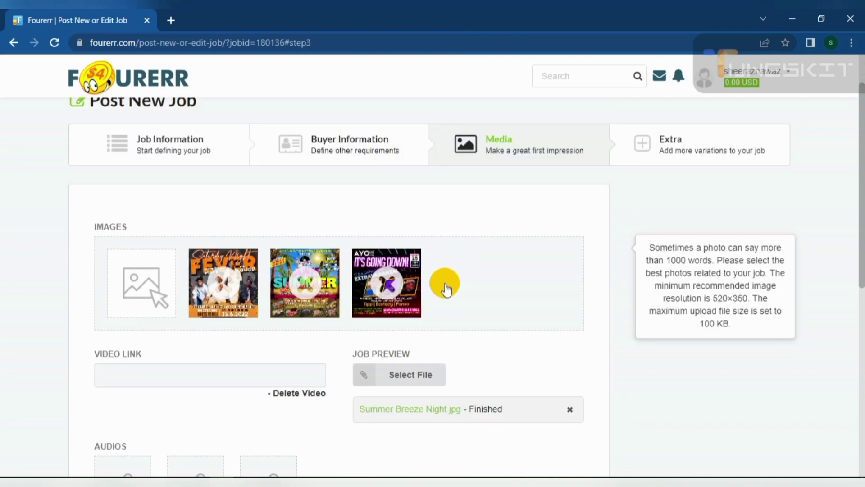
Return to Media and remove the three uploaded flyer images from the Images area
scroll(859, 177, down, 1)
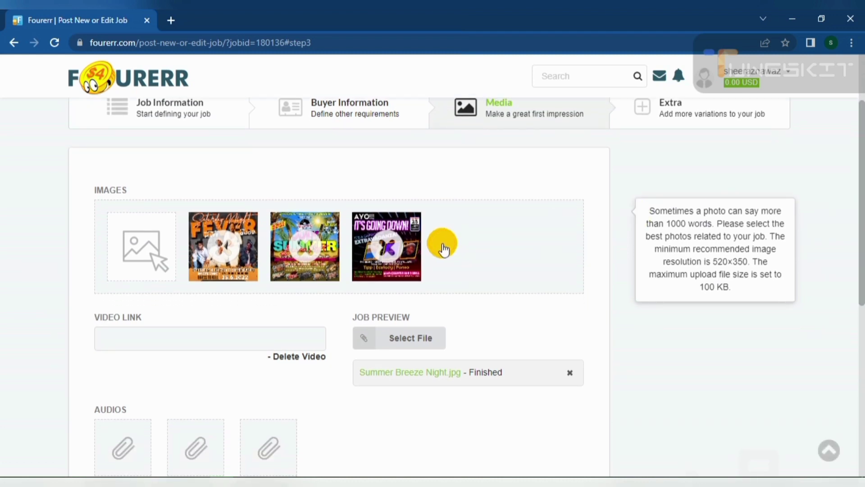
mouse_move(225, 239)
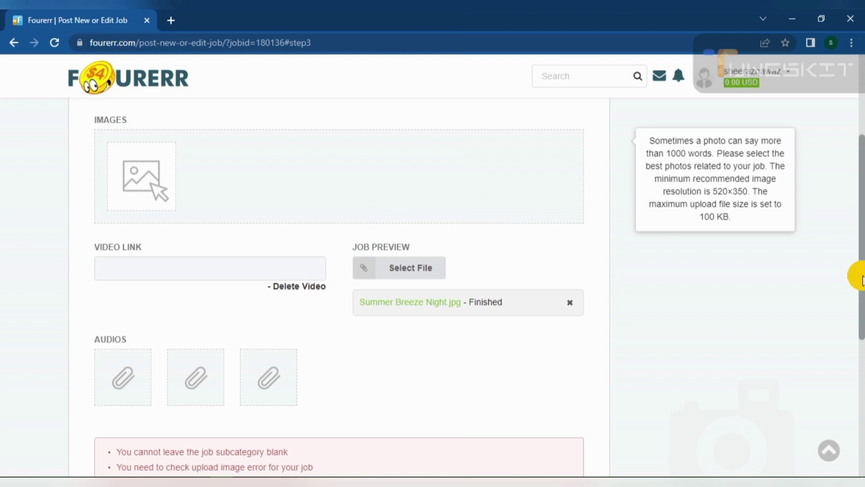
drag(858, 280, 858, 209)
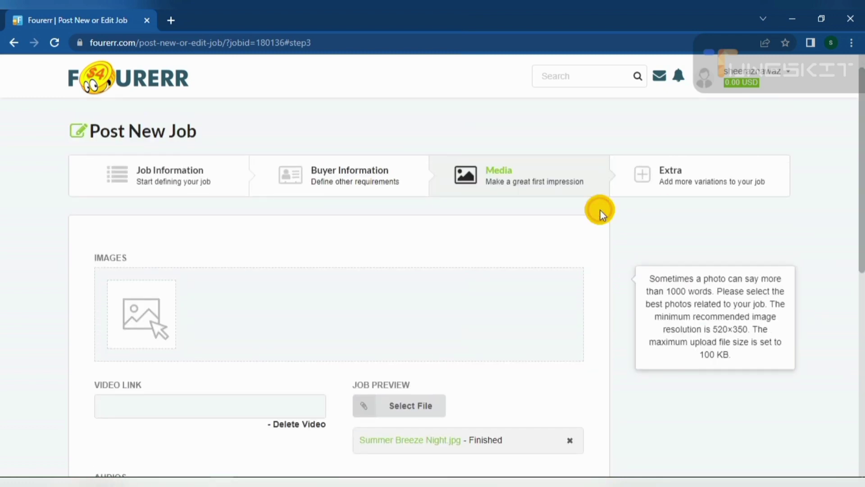
Upload the 1-Ayo!!!, Saturday Night Fever and Summer Breeze Night images from the Desktop to the job's Images area
click(134, 314)
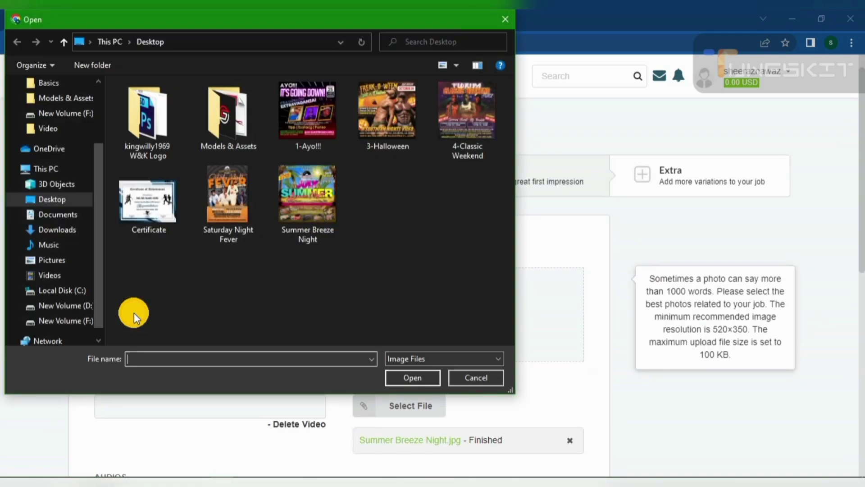
click(326, 188)
ctrl+click(245, 194)
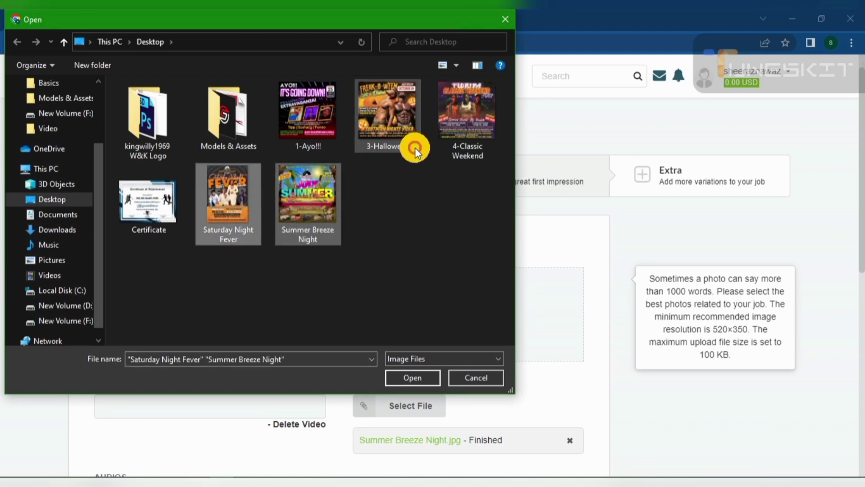
ctrl+click(305, 126)
click(402, 378)
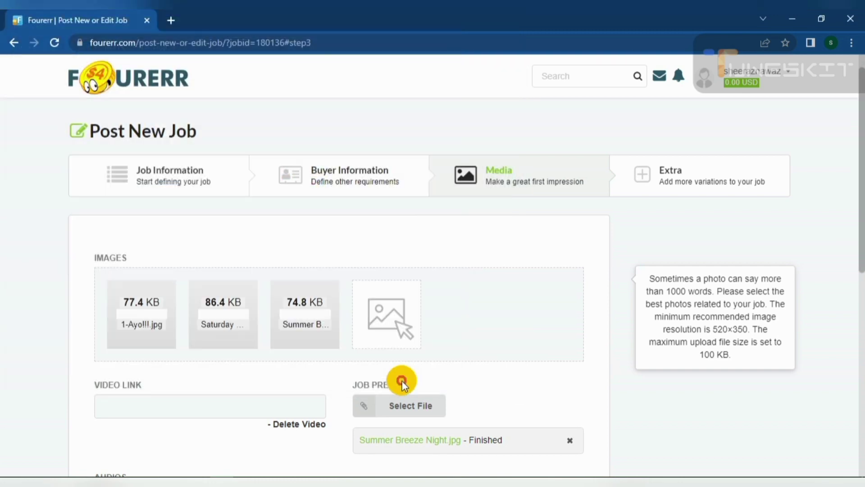
Continue to Extra and try to publish the job with the three newly added flyer images
drag(861, 125, 856, 177)
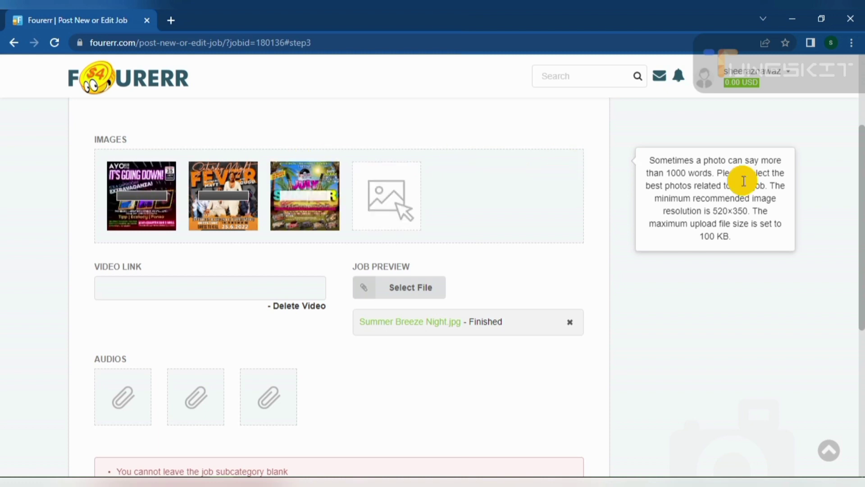
drag(859, 204, 860, 306)
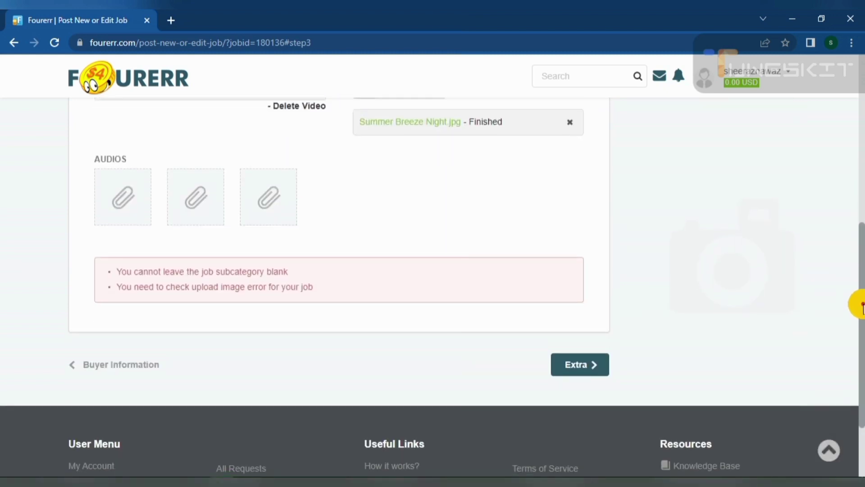
click(568, 356)
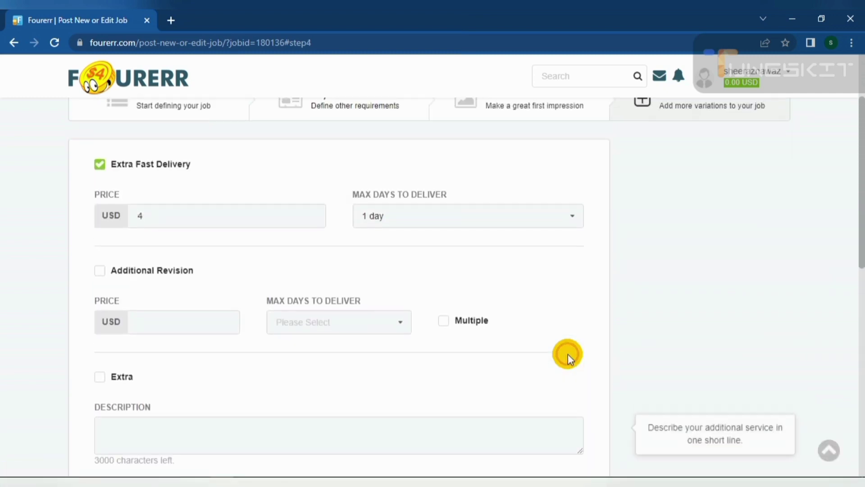
drag(859, 218, 857, 350)
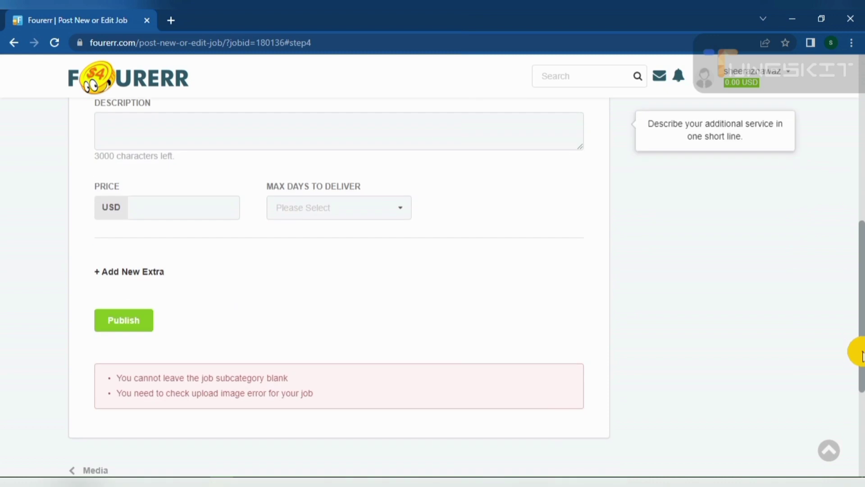
click(143, 329)
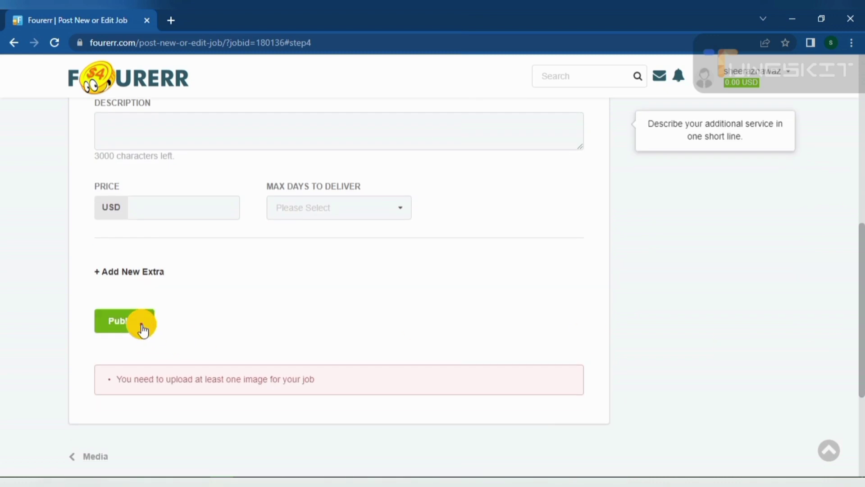
Return to Media and leave only the Summer Breeze Night flyer in the Images area
click(269, 385)
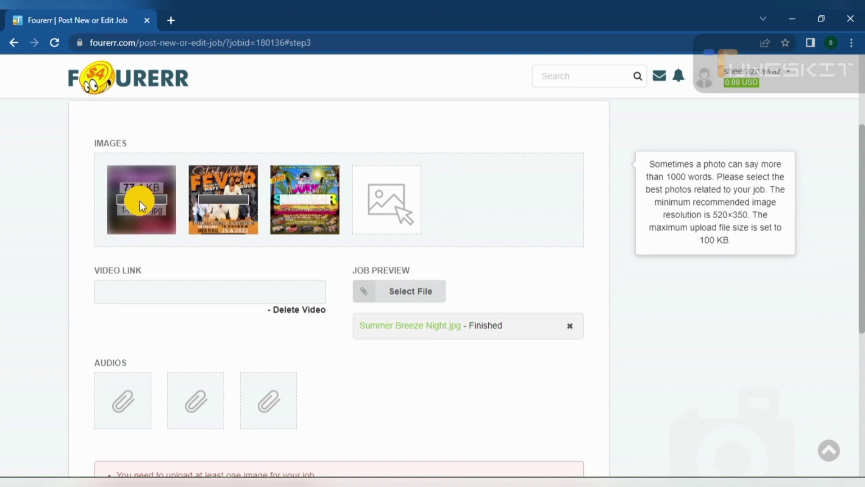
right_click(225, 185)
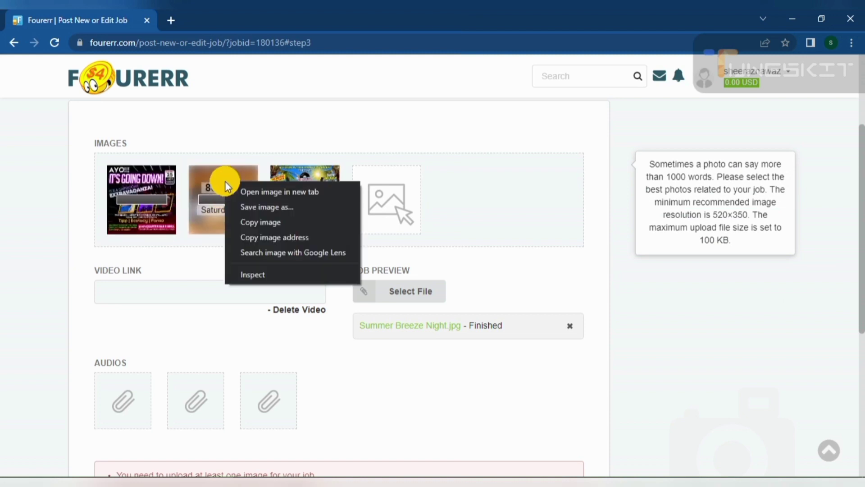
click(469, 254)
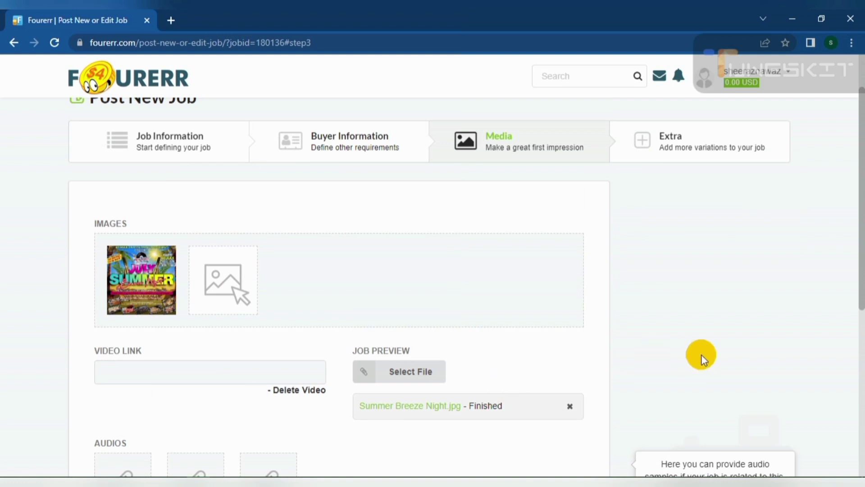
drag(857, 251, 858, 294)
click(321, 211)
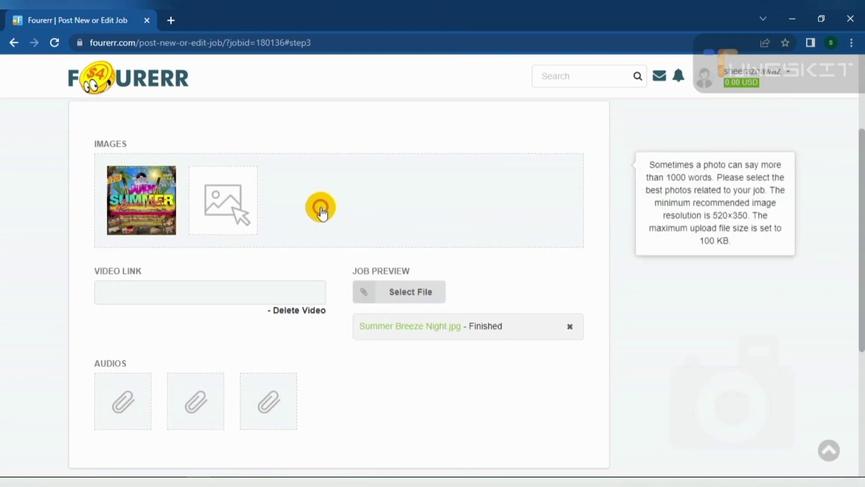
mouse_move(135, 209)
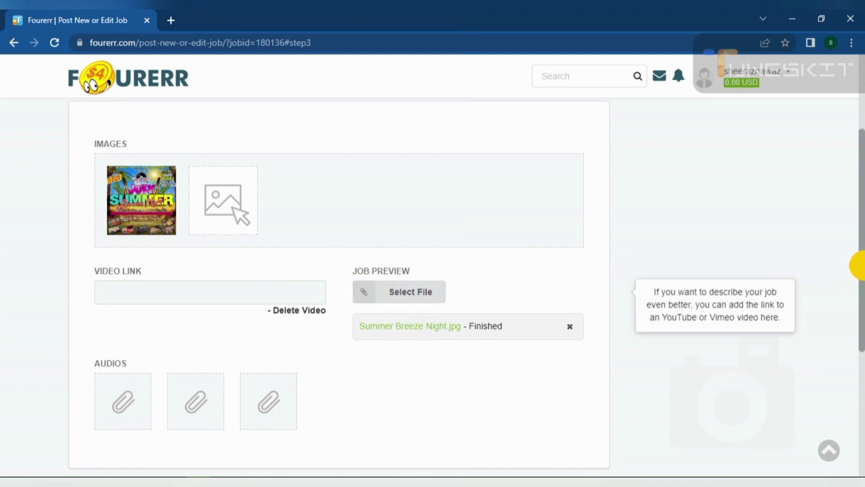
Continue from Media to Extra and publish the job, keeping the Extra Fast Delivery settings
drag(858, 265, 805, 359)
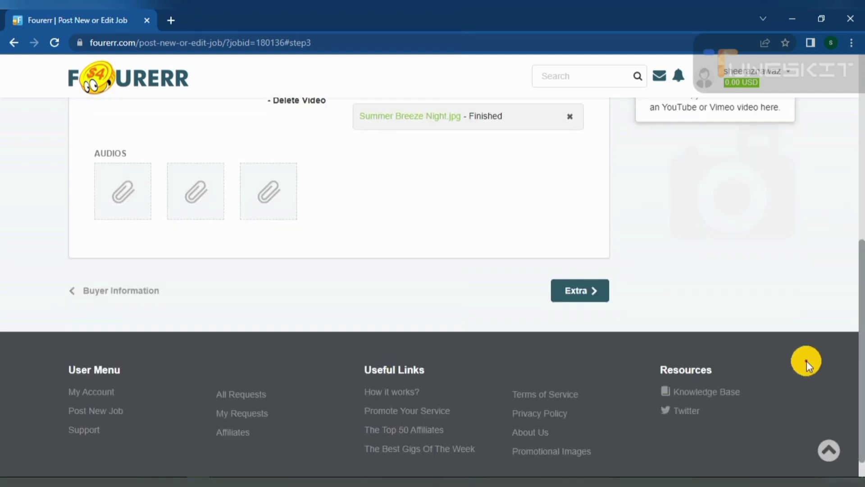
click(574, 289)
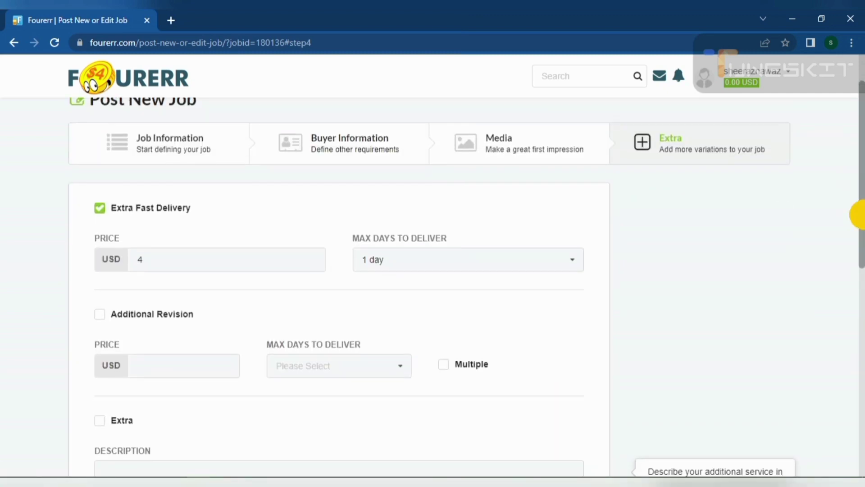
drag(861, 212, 858, 326)
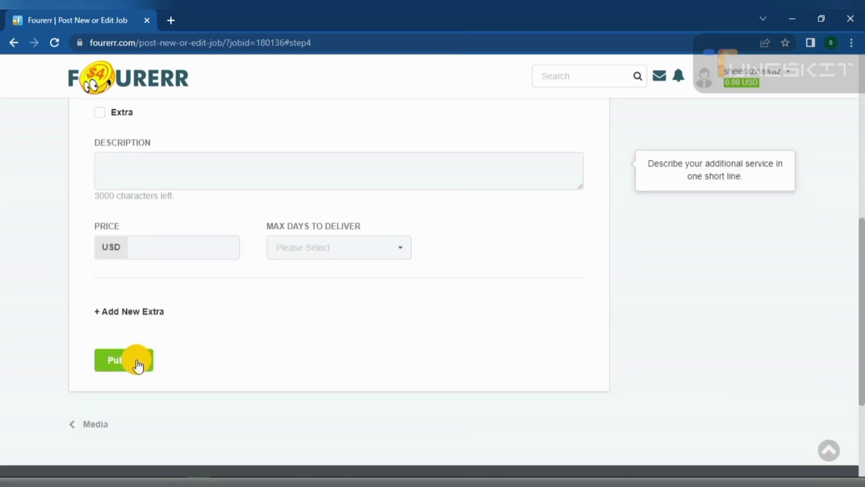
click(123, 360)
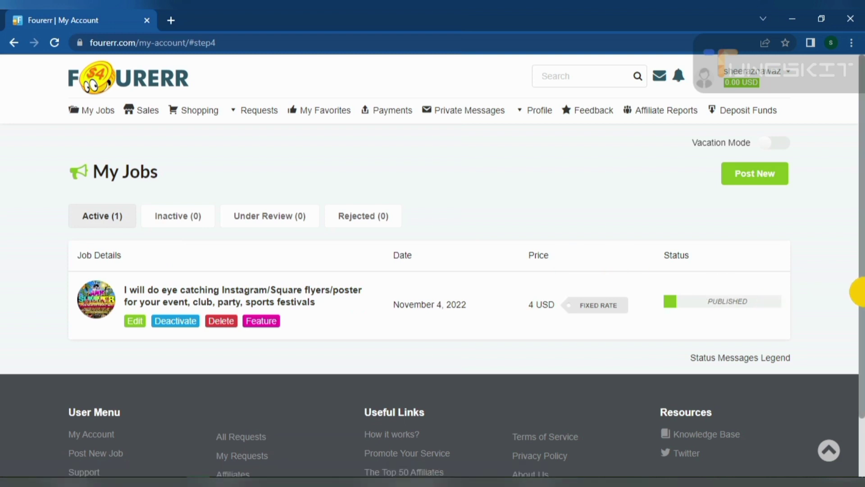
Open All Requests from the account's request options and look through the buyer requests and the sorting choices
click(772, 81)
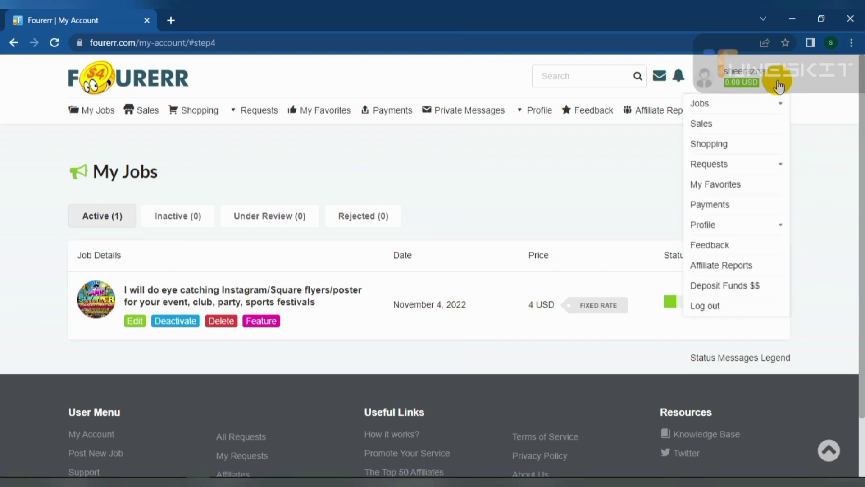
click(766, 170)
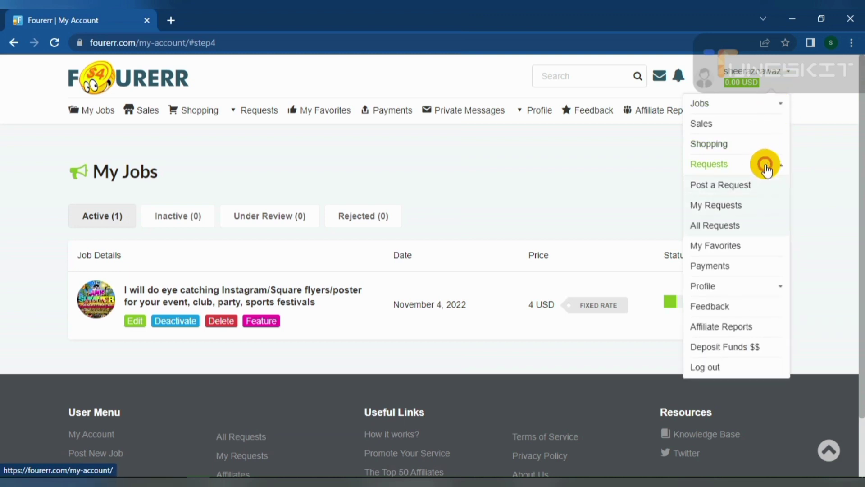
click(716, 232)
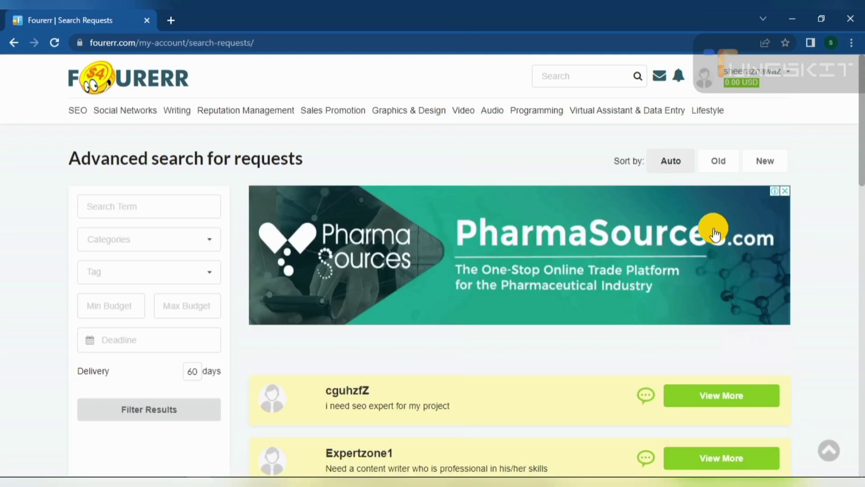
drag(862, 137, 859, 226)
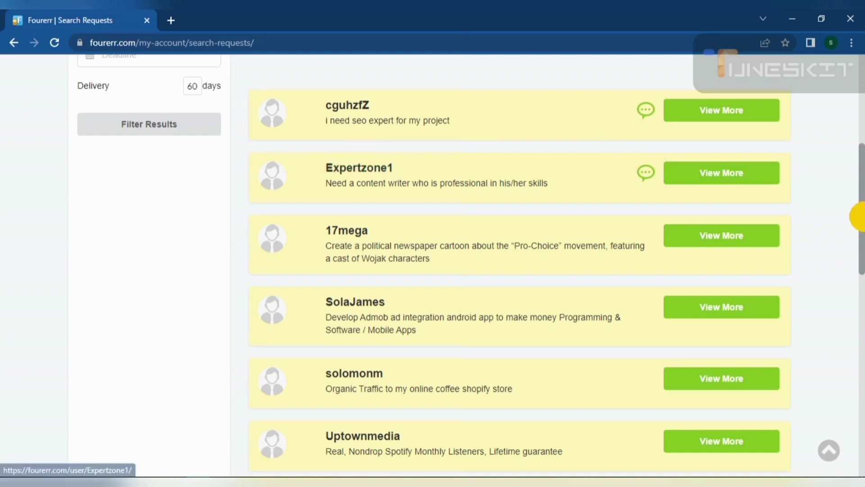
drag(859, 221, 857, 147)
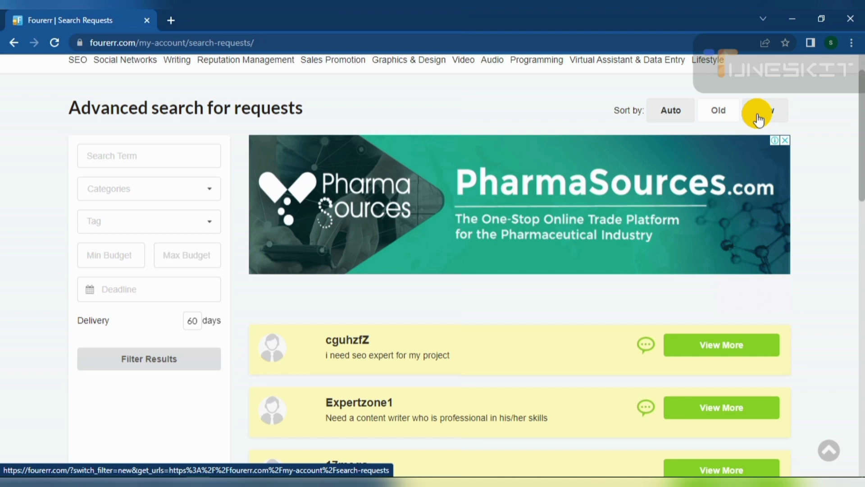
scroll(858, 136, down, 2)
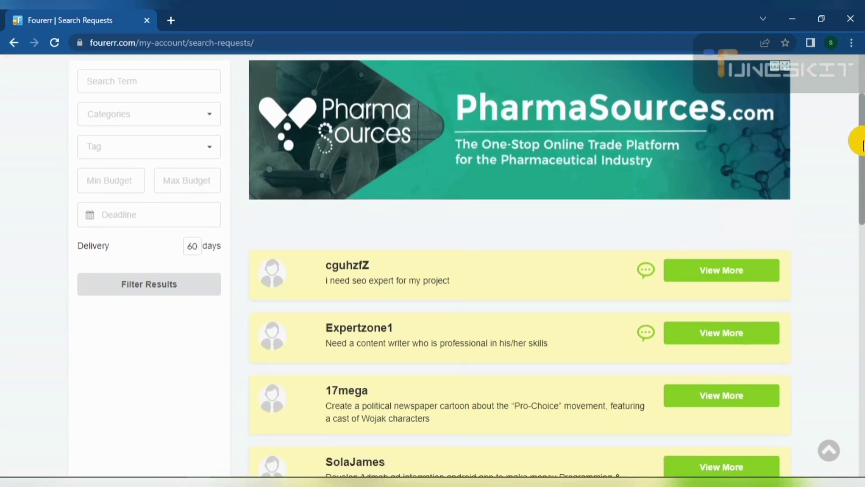
drag(862, 142, 862, 193)
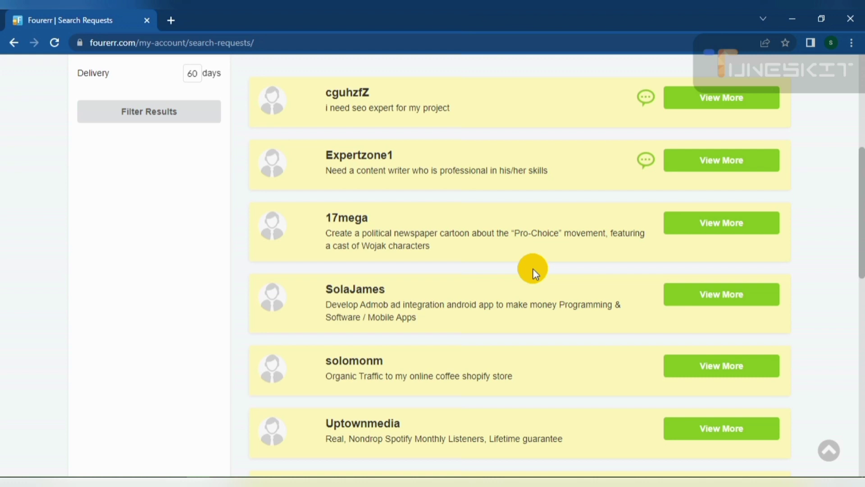
Open the request for a political newspaper cartoon with Wojak characters and review its budget, delivery time and tags
click(687, 234)
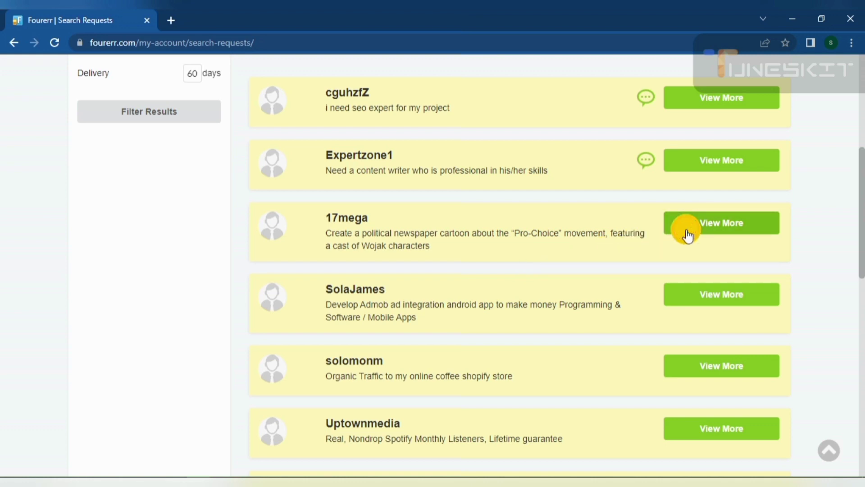
click(702, 225)
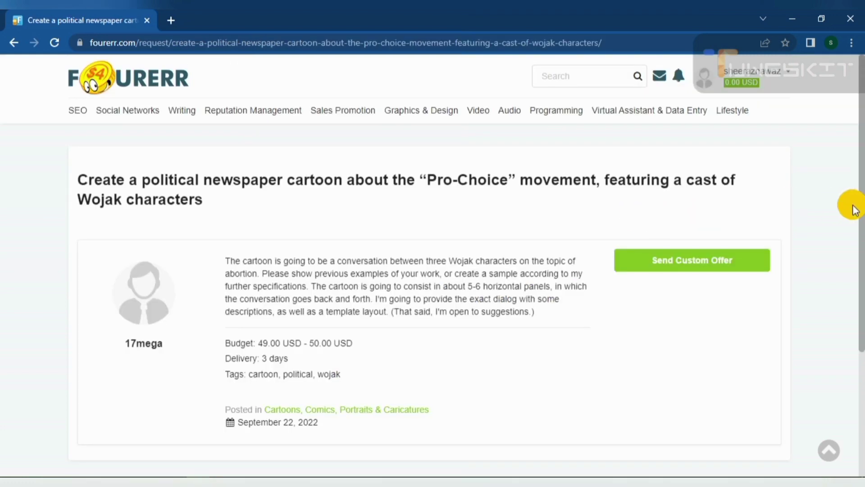
drag(861, 212, 862, 245)
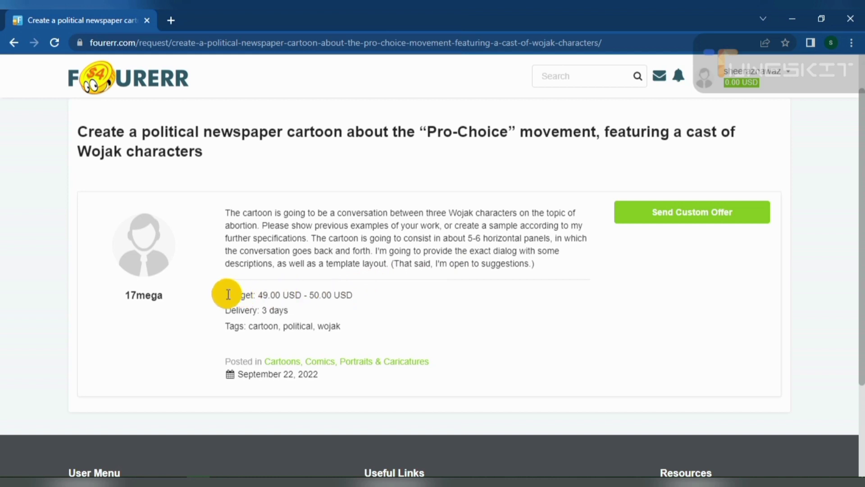
drag(225, 295, 338, 296)
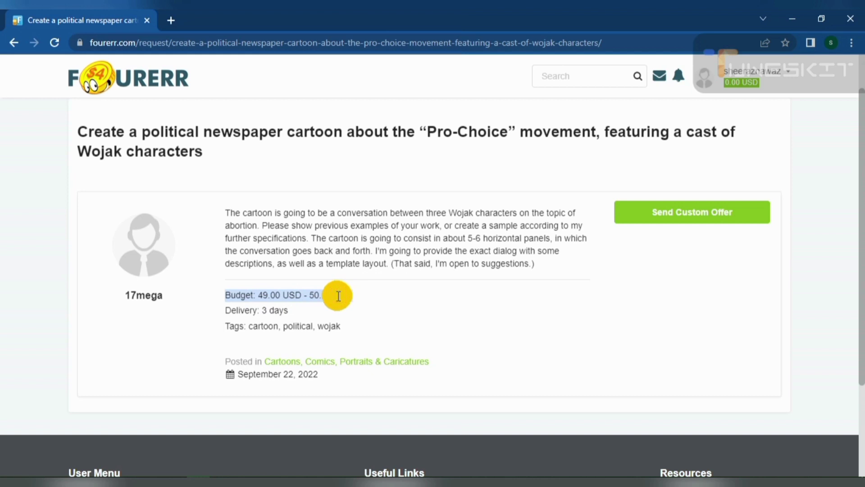
drag(295, 314, 223, 319)
click(224, 322)
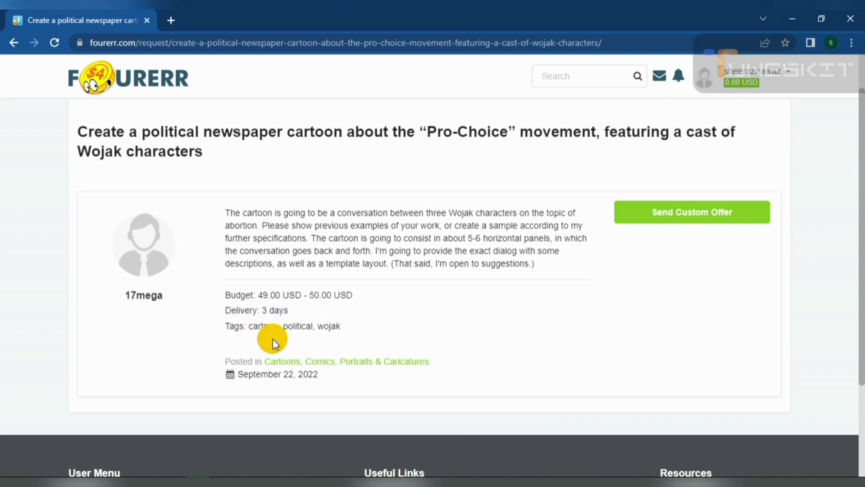
Start a custom offer for the cartoon request and fill its description with the graphic designer pitch and sign-off copied from the Packages file in Notepad
click(649, 221)
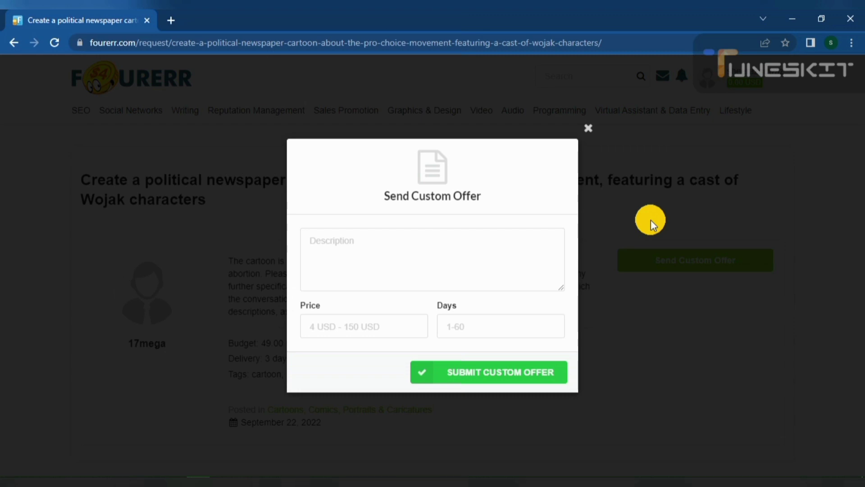
click(465, 261)
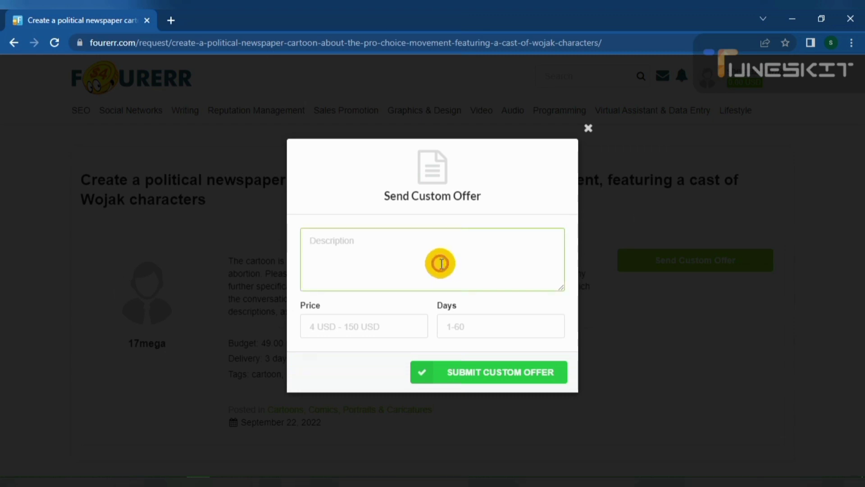
click(226, 479)
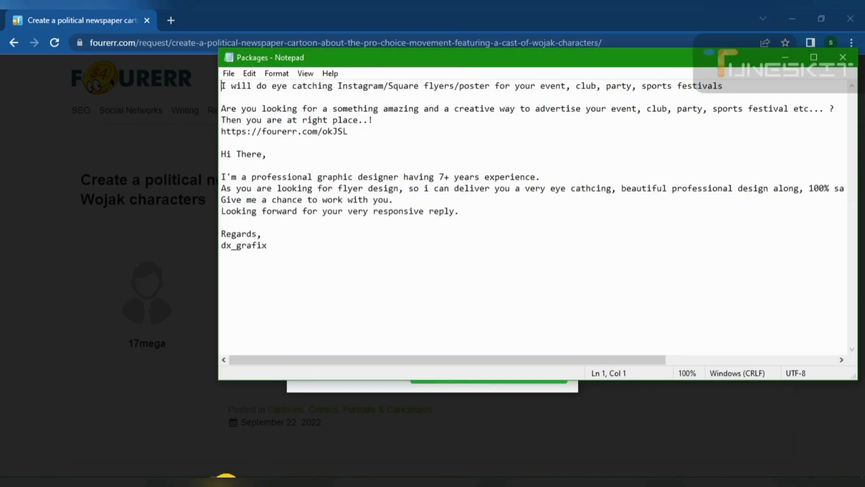
click(283, 251)
drag(283, 252, 216, 180)
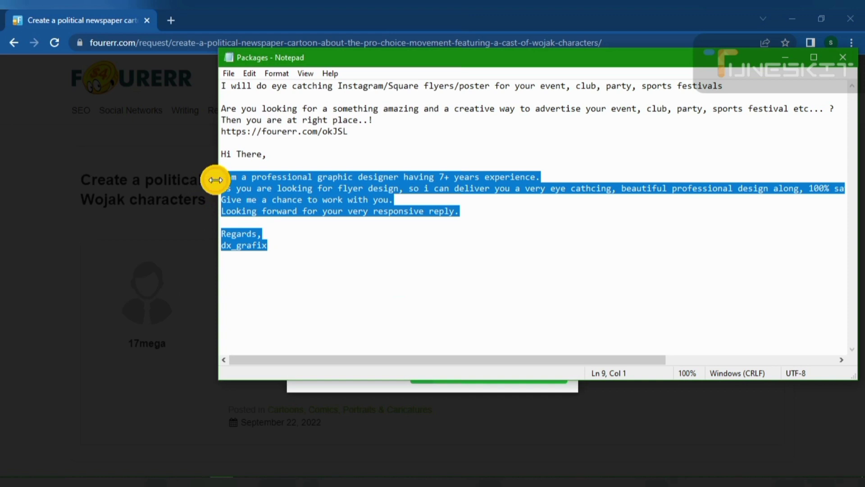
click(781, 54)
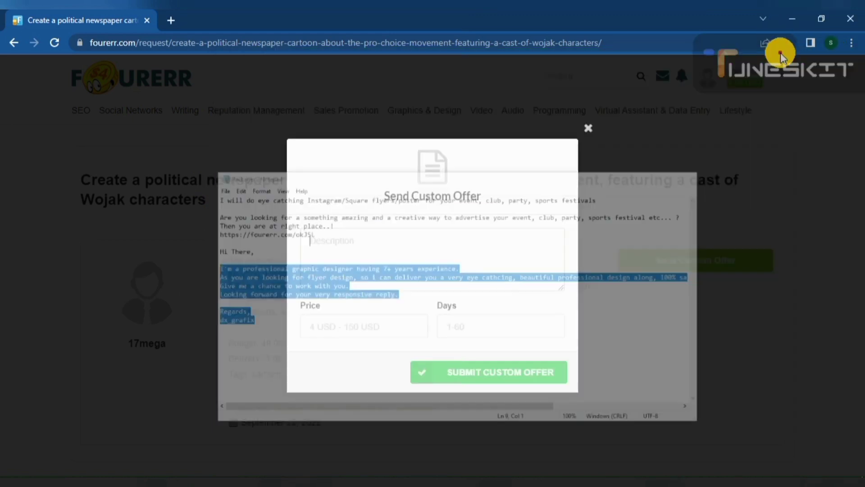
click(411, 283)
key(ctrl+v)
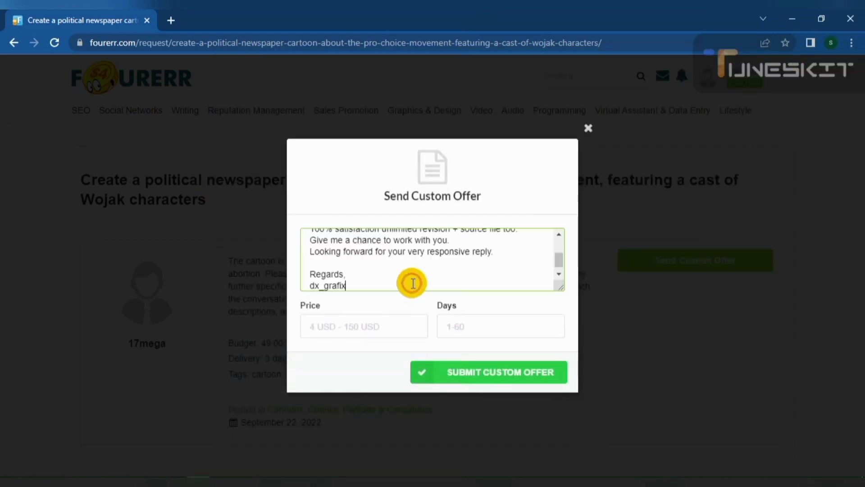
Replace the word "flyer" in the offer description with "carton design for newspaper" and check the rest of the text
scroll(564, 259, up, 1)
scroll(566, 256, up, 3)
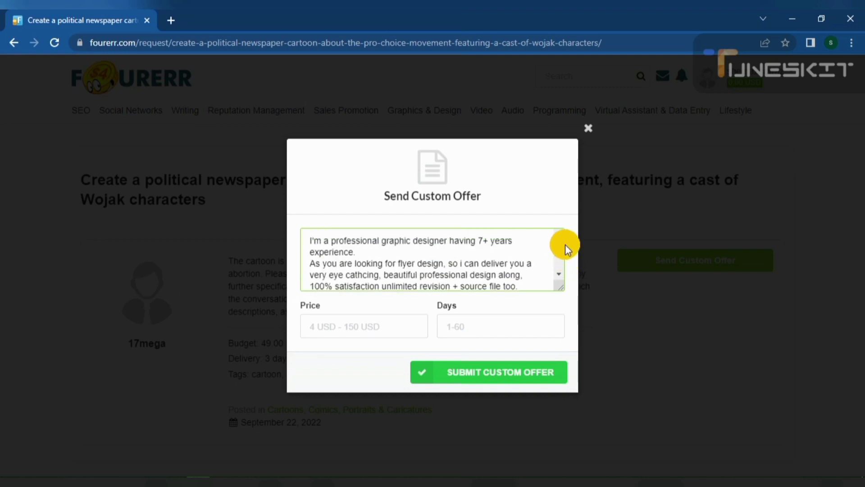
double_click(400, 263)
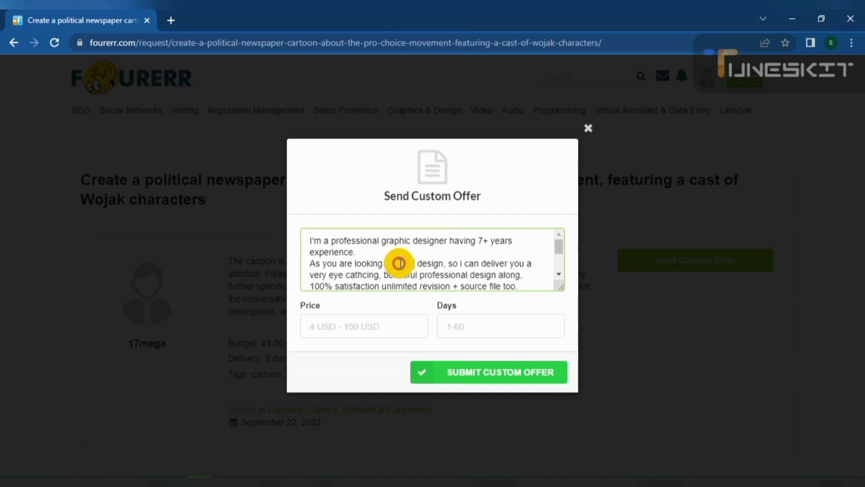
text(c)
text(artoon des)
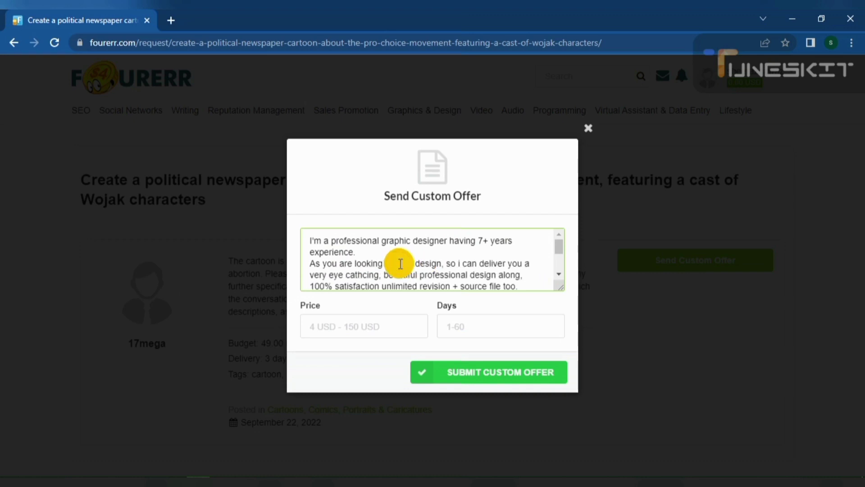
text(ign for new)
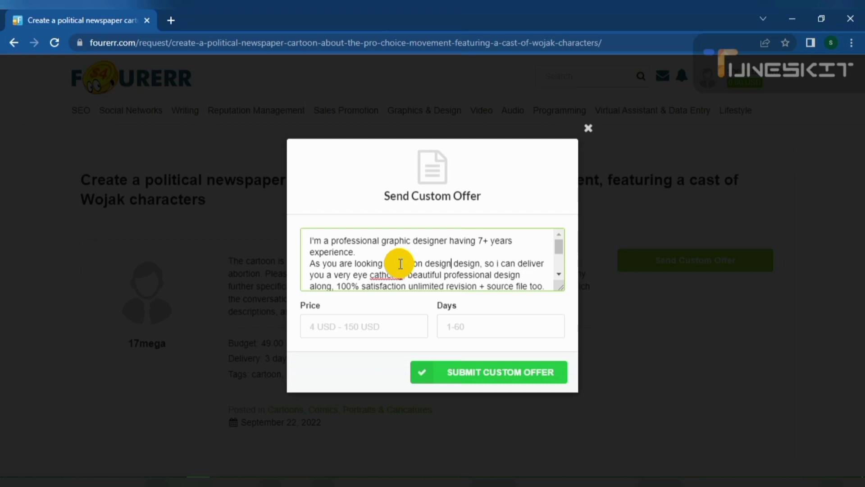
text(spaper)
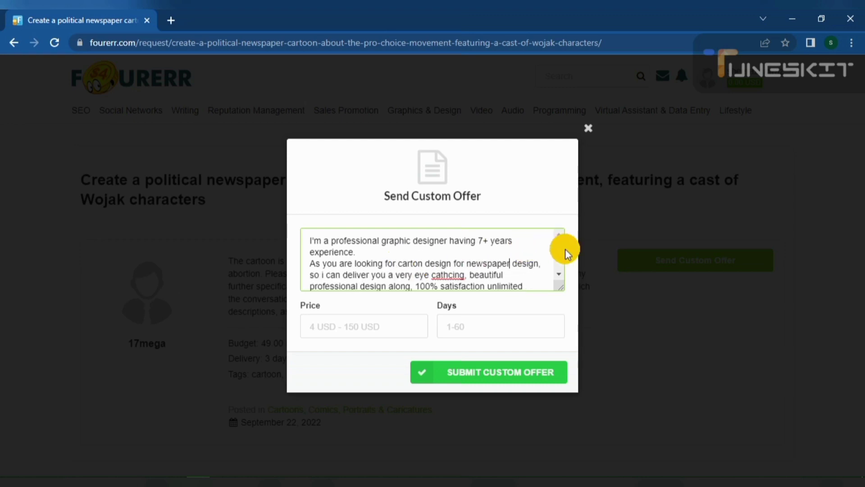
drag(560, 245, 561, 276)
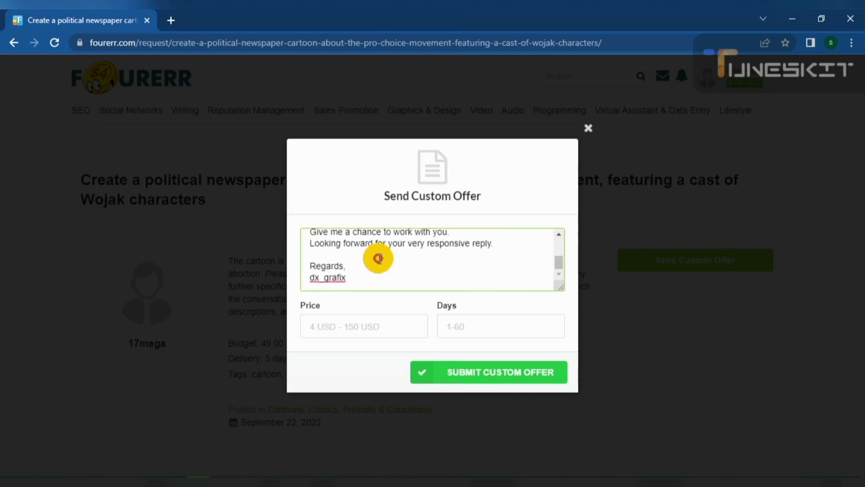
Set the custom offer's price to 35 USD and its delivery to 2 days, and submit the offer
click(344, 325)
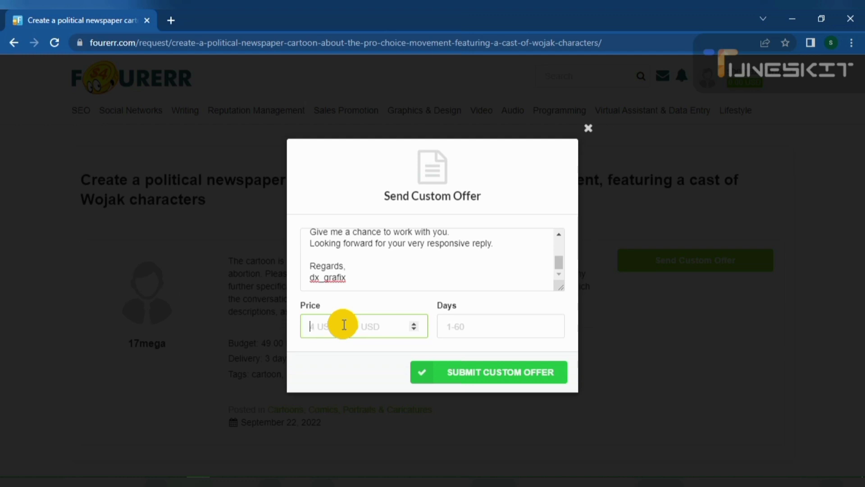
text(35)
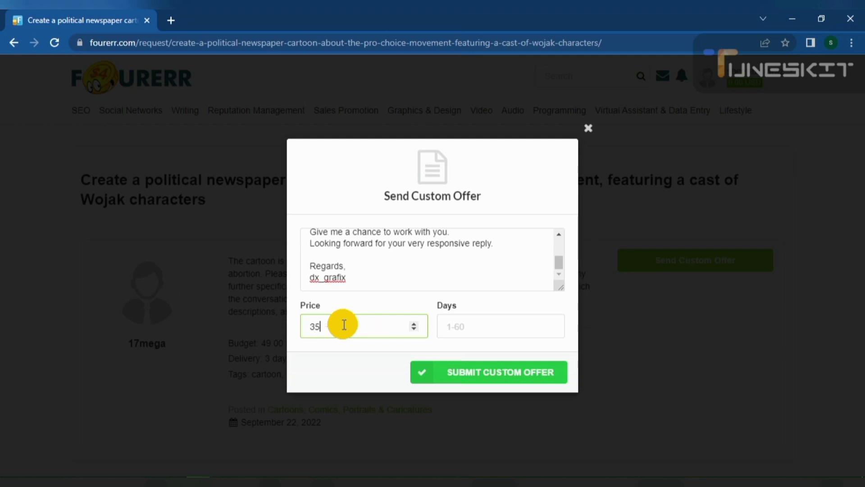
click(459, 329)
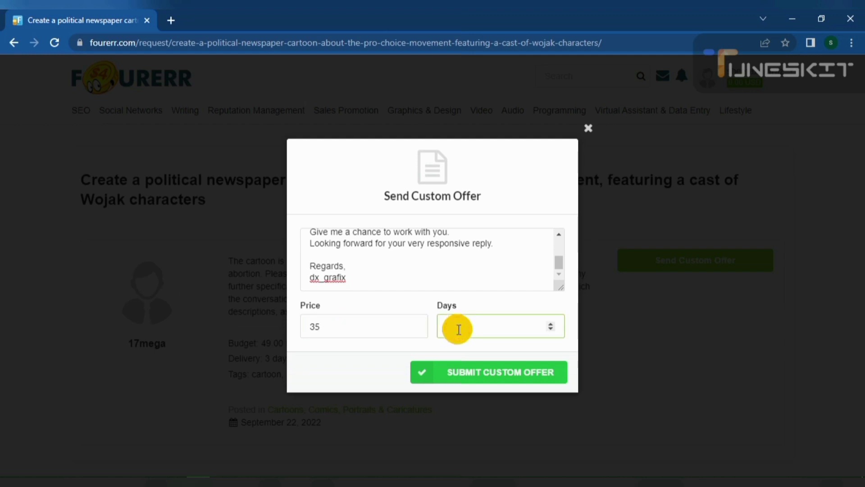
text(2)
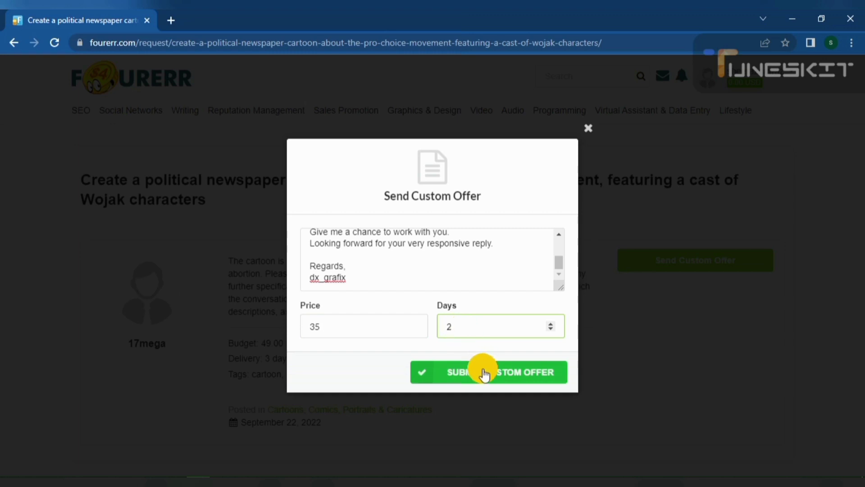
click(485, 374)
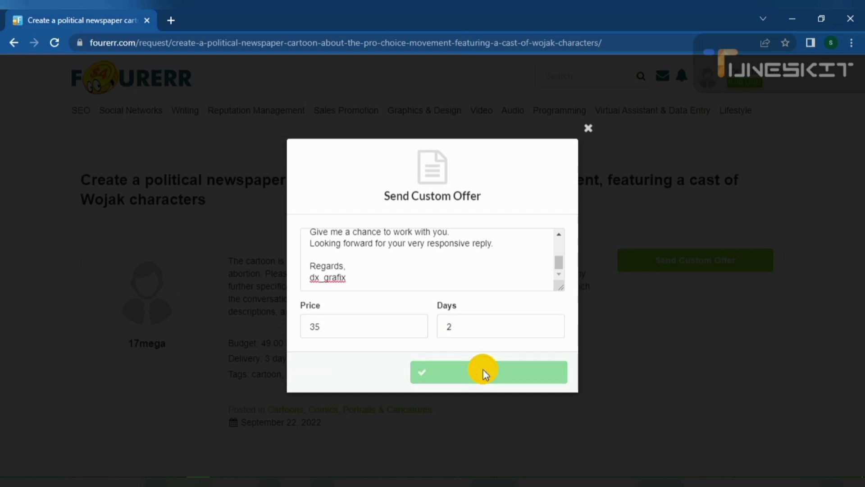